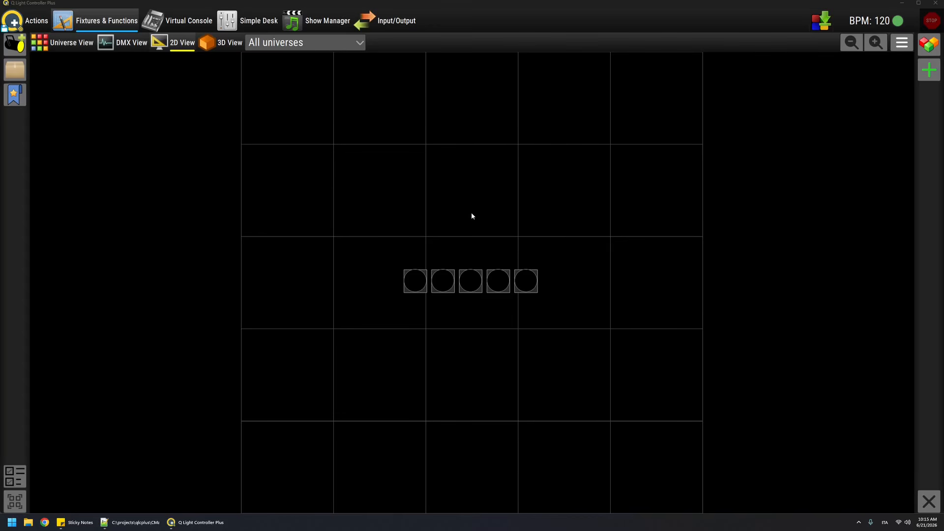
Step: Inspect the steps of New Sequence 1 in the function list and delete that sequence
{"action": "left_click", "coordinate": [928, 44]}
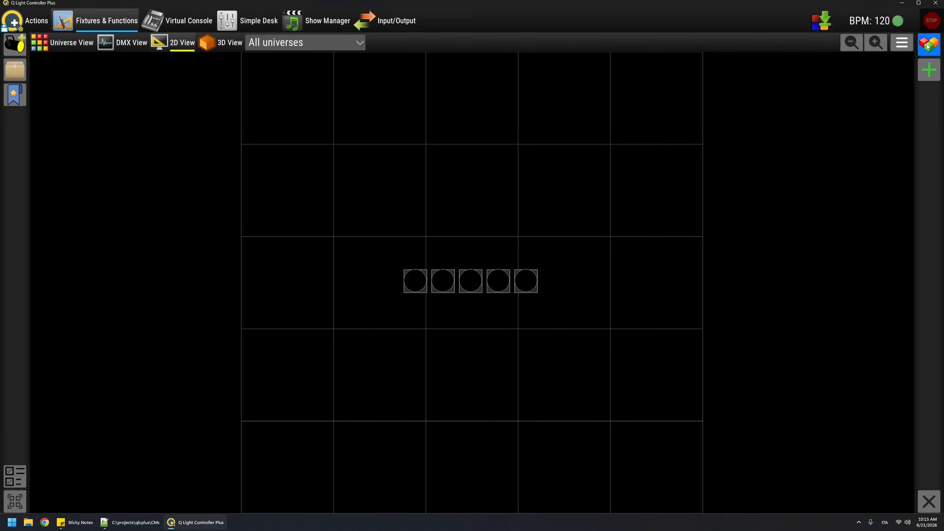
{"action": "double_click", "coordinate": [718, 61]}
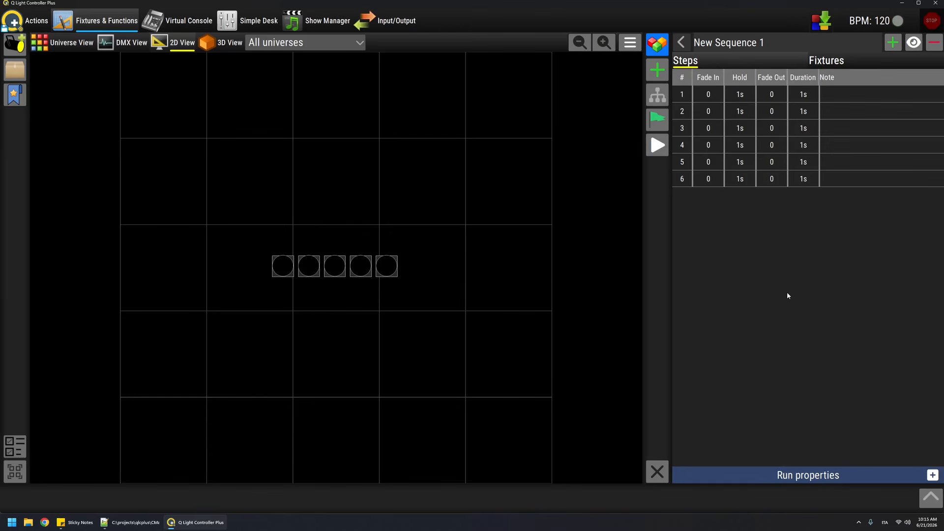
{"action": "left_click", "coordinate": [683, 43]}
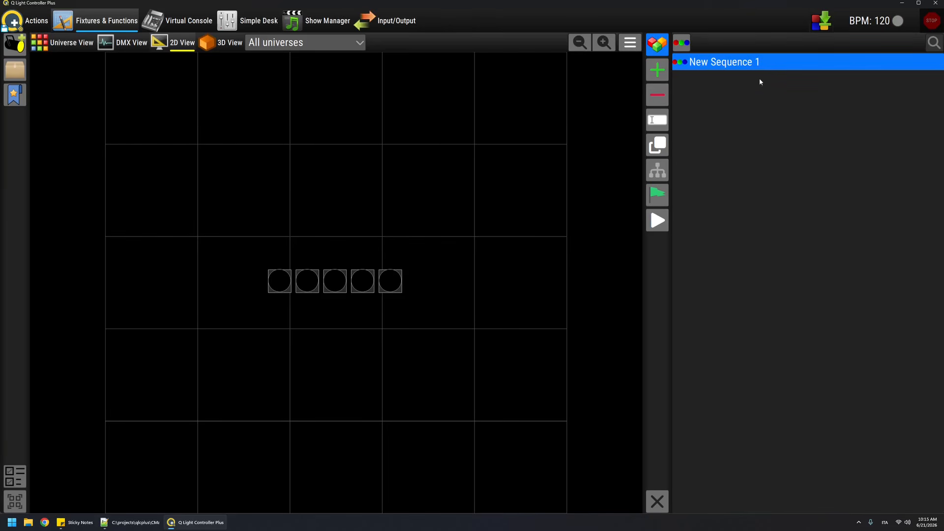
{"action": "left_click", "coordinate": [657, 96]}
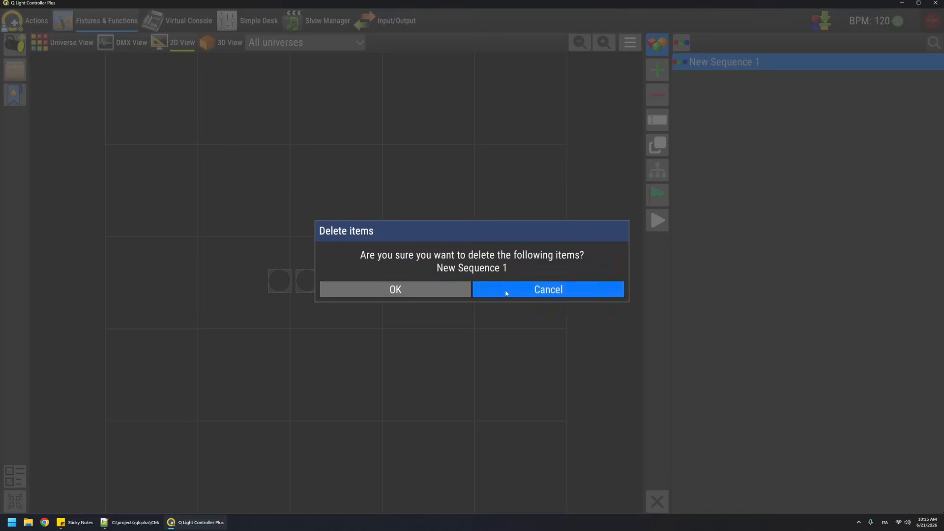
{"action": "left_click", "coordinate": [449, 291]}
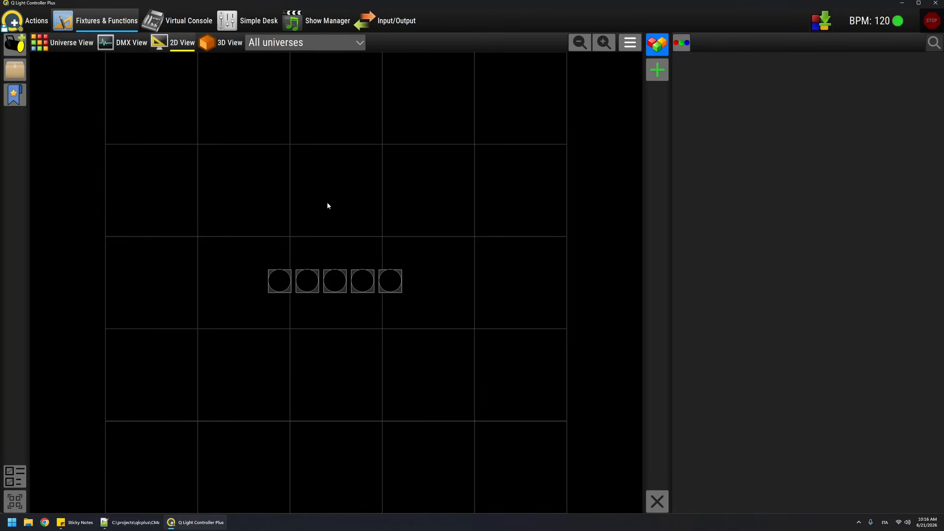
Step: Set all five fixtures to red and dump their selected channels to a new scene
{"action": "left_click_drag", "start_coordinate": [241, 234], "coordinate": [521, 362]}
{"action": "left_click", "coordinate": [15, 120]}
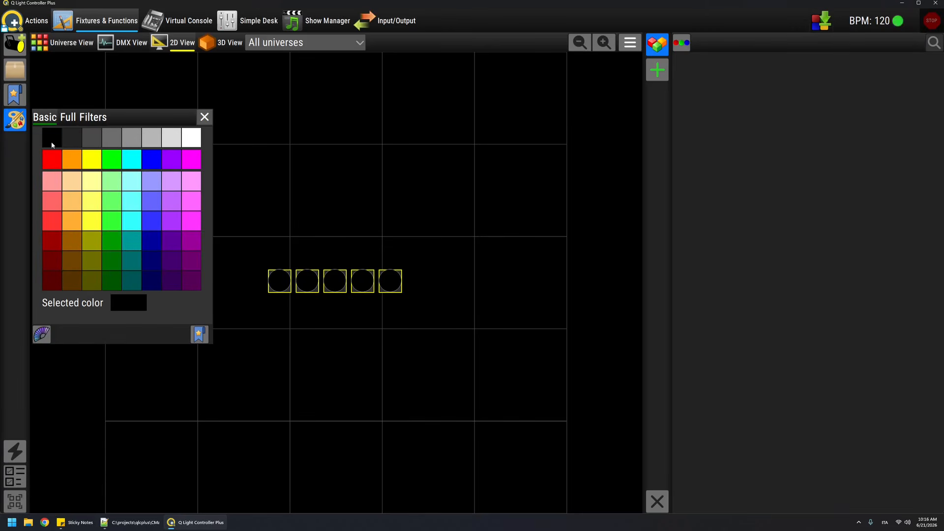
{"action": "left_click", "coordinate": [56, 160]}
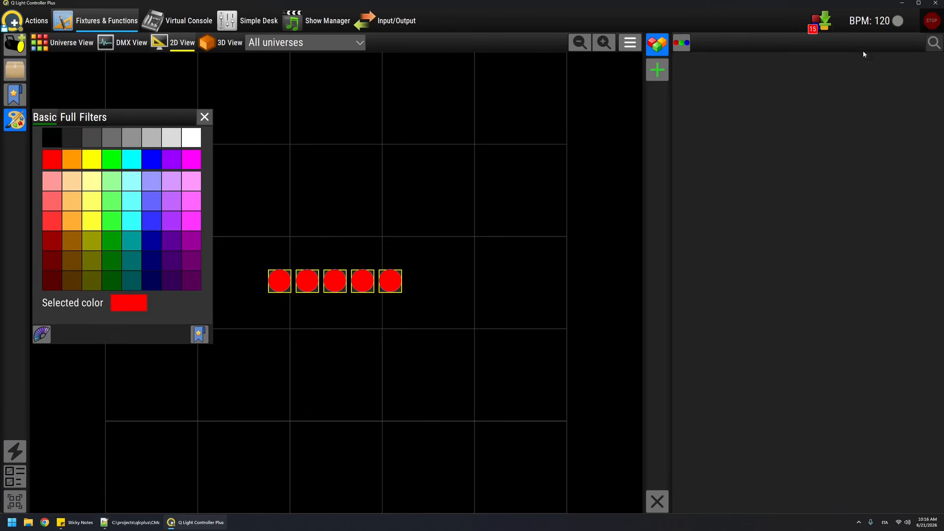
{"action": "left_click", "coordinate": [819, 21]}
{"action": "left_click", "coordinate": [391, 381]}
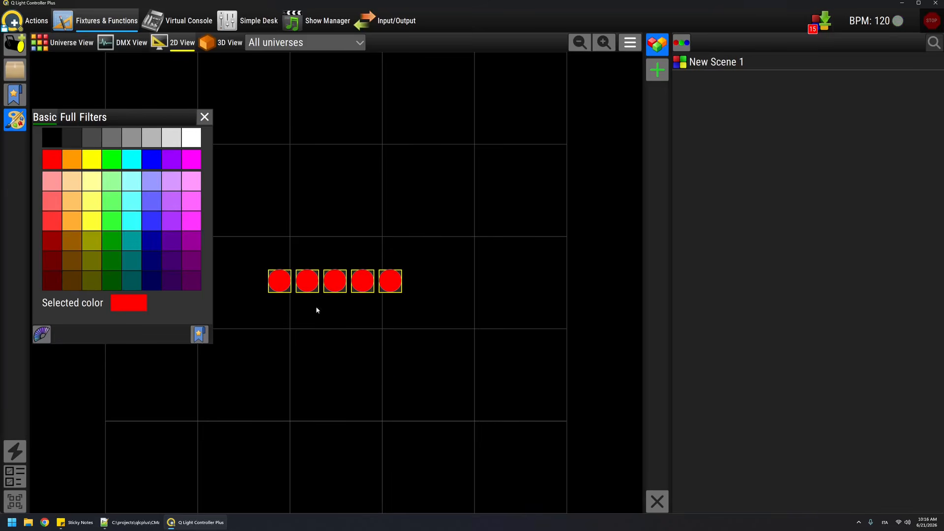
Step: Dump two more new scenes from the selected fixtures, one in yellow and one in green
{"action": "left_click", "coordinate": [87, 159]}
{"action": "left_click", "coordinate": [811, 22]}
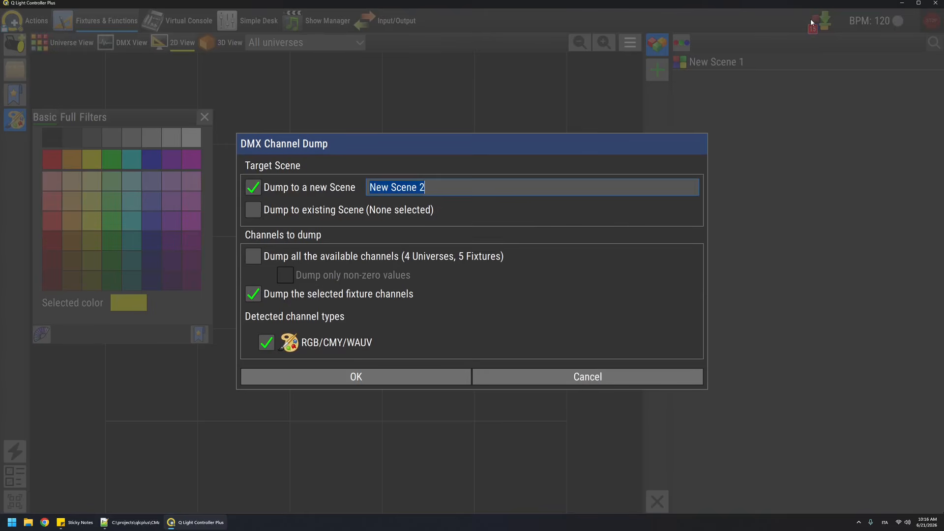
{"action": "left_click", "coordinate": [351, 377]}
{"action": "left_click", "coordinate": [112, 160]}
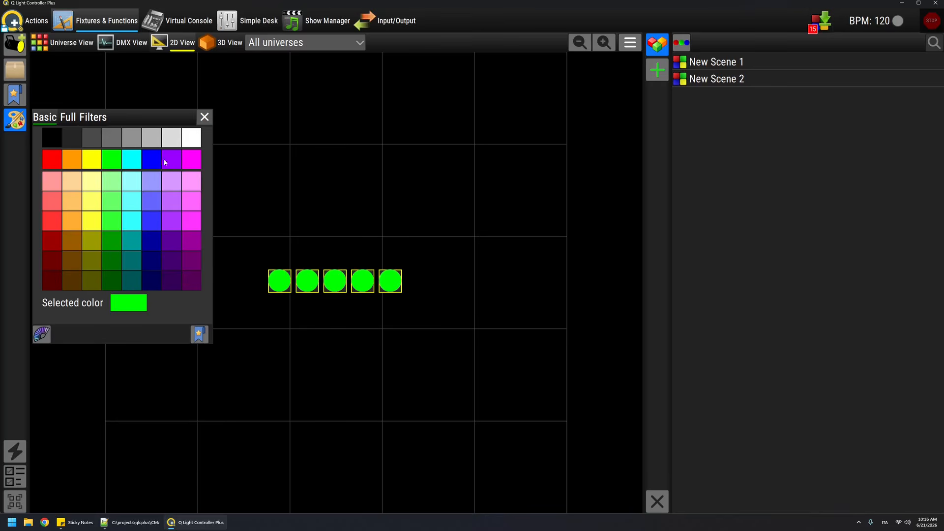
{"action": "left_click", "coordinate": [816, 20]}
{"action": "left_click", "coordinate": [381, 375]}
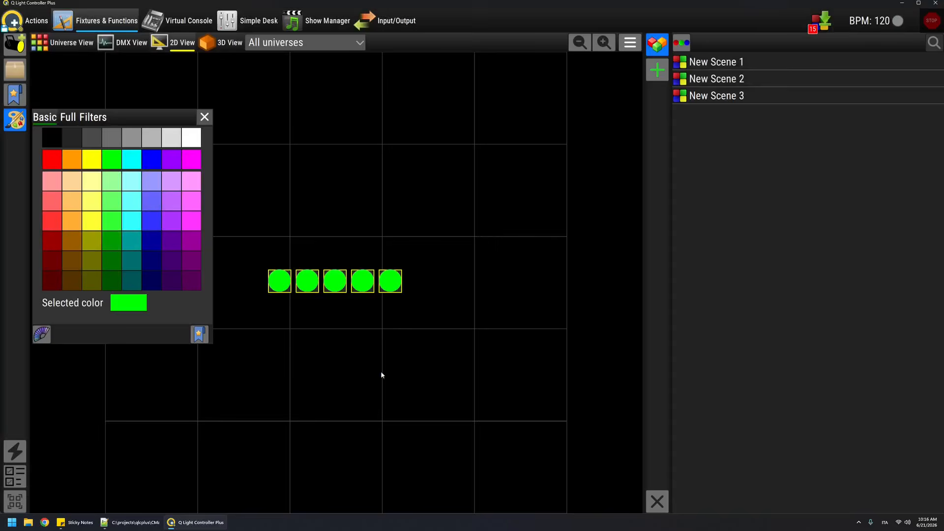
Step: Dump a cyan and a blue look of the selected fixtures to two new scenes and close the colour palette
{"action": "left_click", "coordinate": [139, 160]}
{"action": "left_click", "coordinate": [818, 21]}
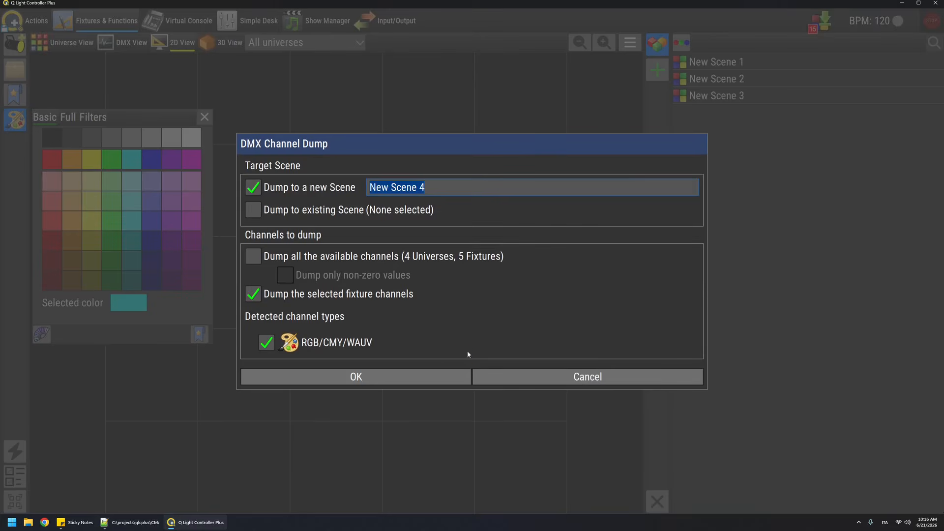
{"action": "left_click", "coordinate": [371, 375]}
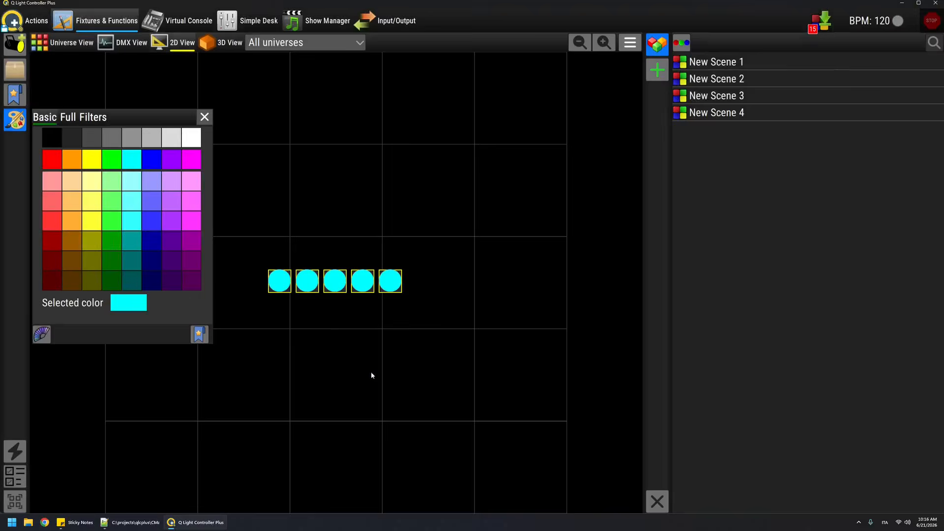
{"action": "left_click", "coordinate": [152, 159]}
{"action": "left_click", "coordinate": [809, 24]}
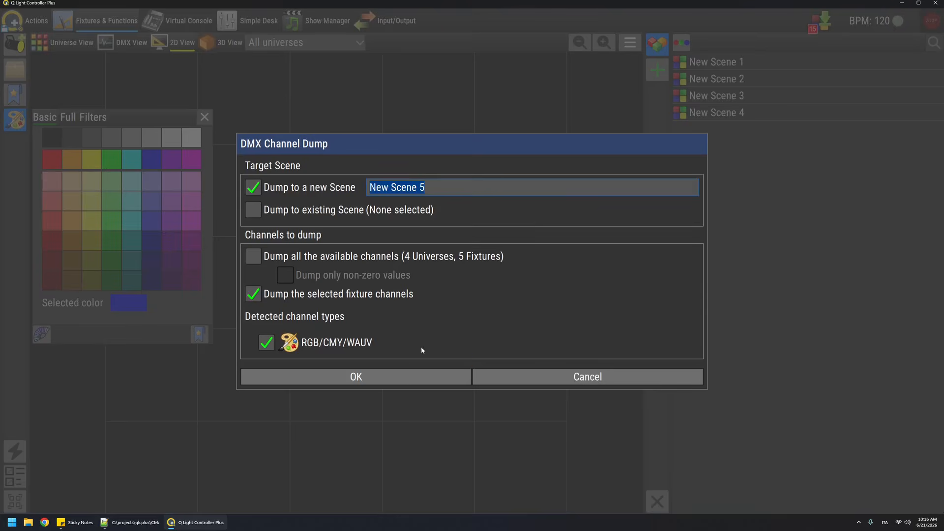
{"action": "left_click", "coordinate": [372, 377]}
{"action": "left_click", "coordinate": [205, 117]}
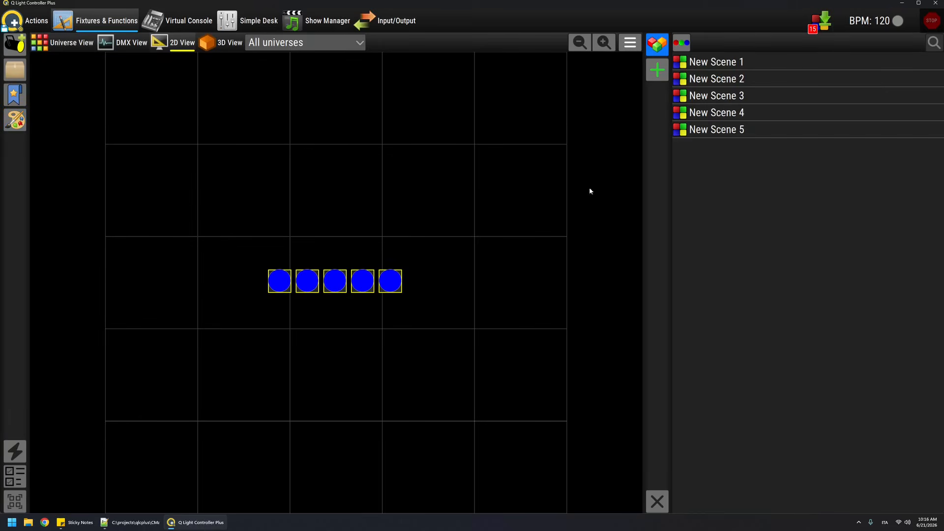
Step: Create a new chaser containing New Scene 1 through New Scene 5 in order
{"action": "left_click", "coordinate": [733, 67]}
{"action": "left_click", "coordinate": [732, 130]}
{"action": "left_click", "coordinate": [735, 62]}
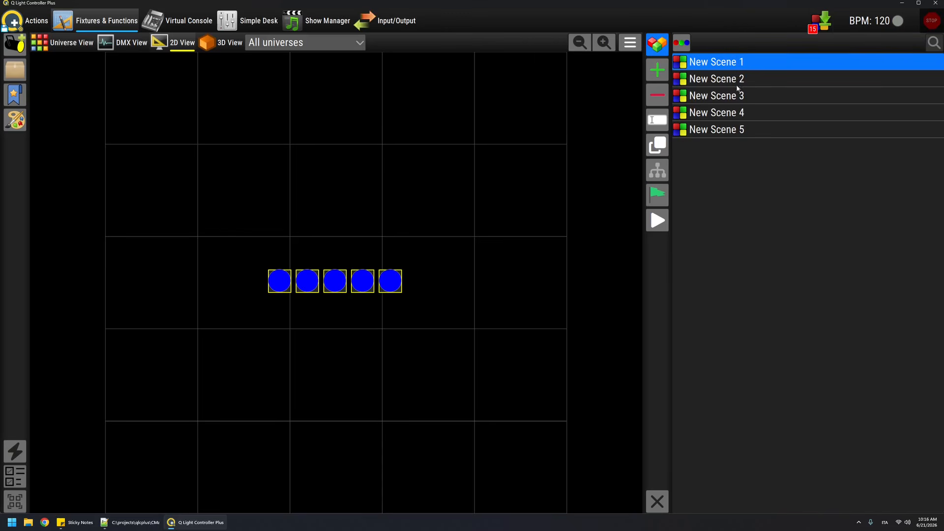
{"action": "left_click", "coordinate": [737, 80], "text": "ctrl"}
{"action": "left_click", "coordinate": [739, 96], "text": "ctrl"}
{"action": "left_click", "coordinate": [741, 113], "text": "ctrl"}
{"action": "left_click", "coordinate": [742, 130], "text": "ctrl"}
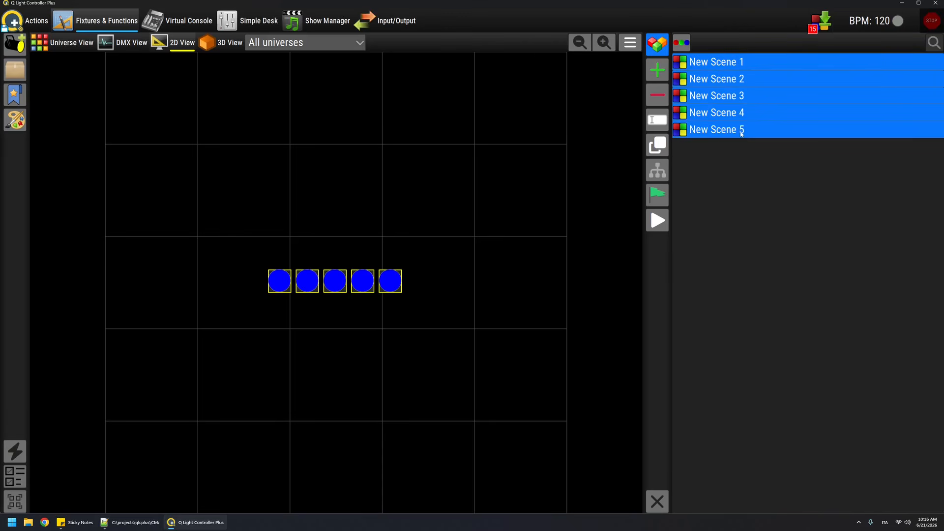
{"action": "left_click", "coordinate": [657, 70]}
{"action": "left_click", "coordinate": [604, 130]}
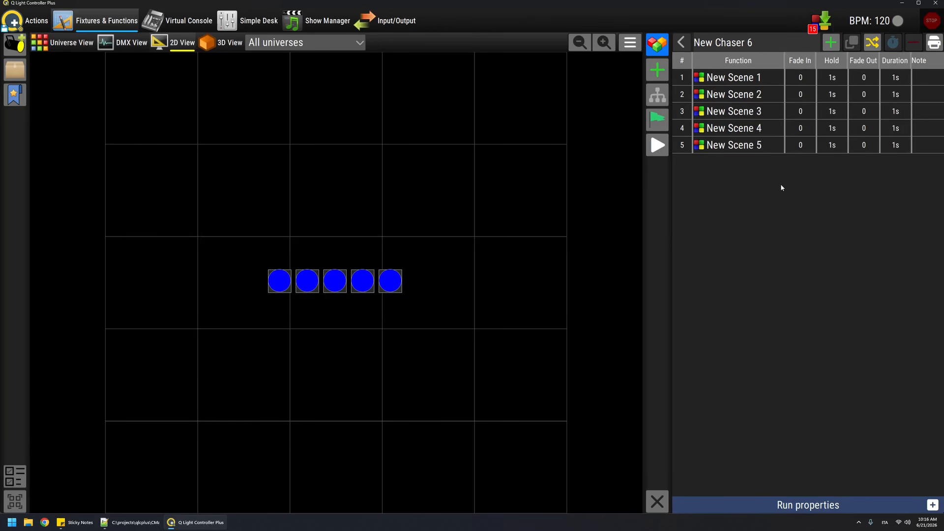
Step: Preview the chaser, run it again from New Scene 1, and return to the function list
{"action": "left_click", "coordinate": [657, 147]}
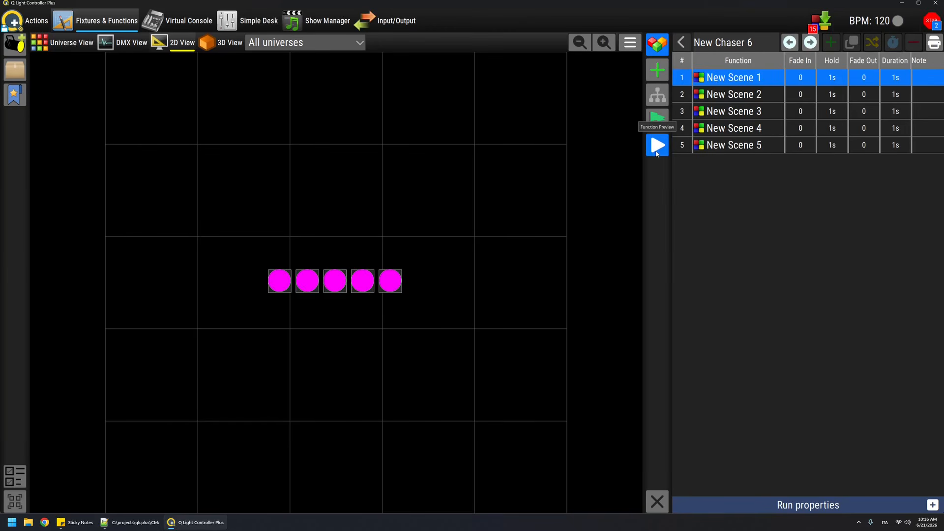
{"action": "left_click", "coordinate": [656, 153]}
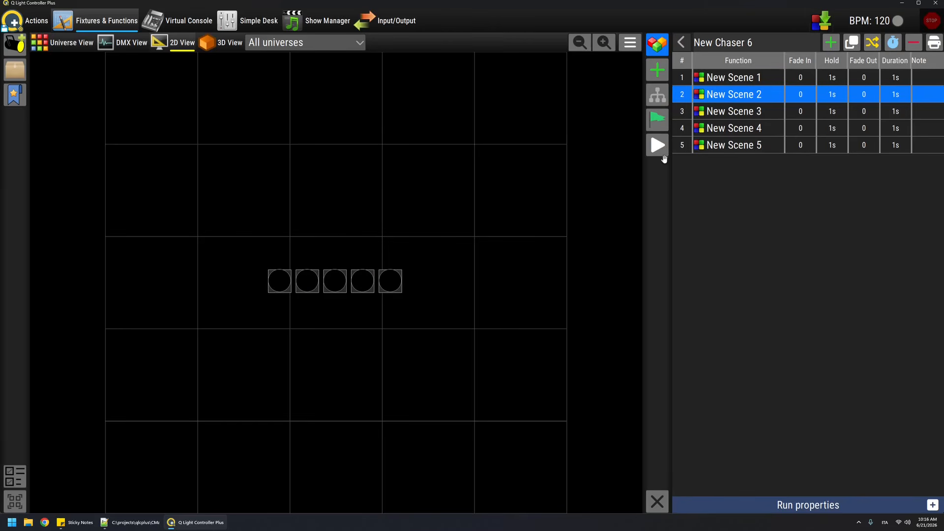
{"action": "left_click", "coordinate": [717, 85]}
{"action": "left_click", "coordinate": [657, 145]}
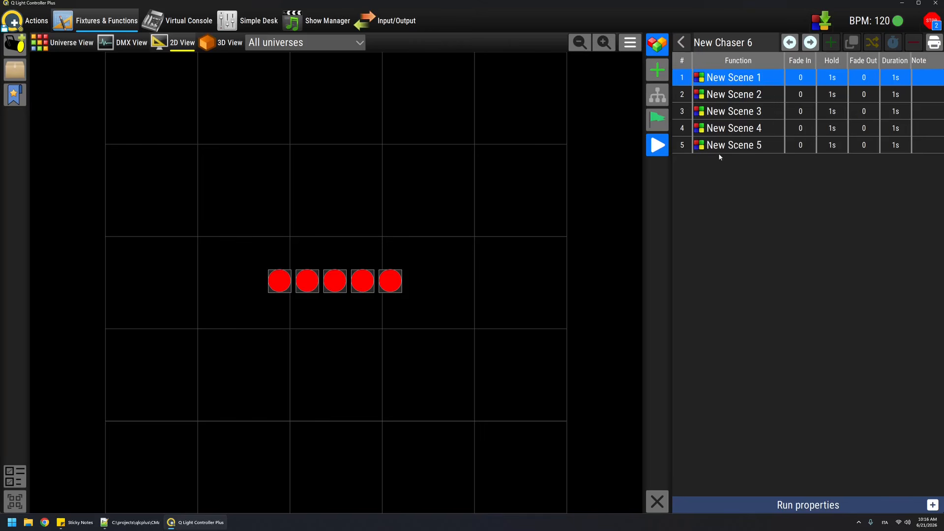
{"action": "left_click", "coordinate": [662, 148]}
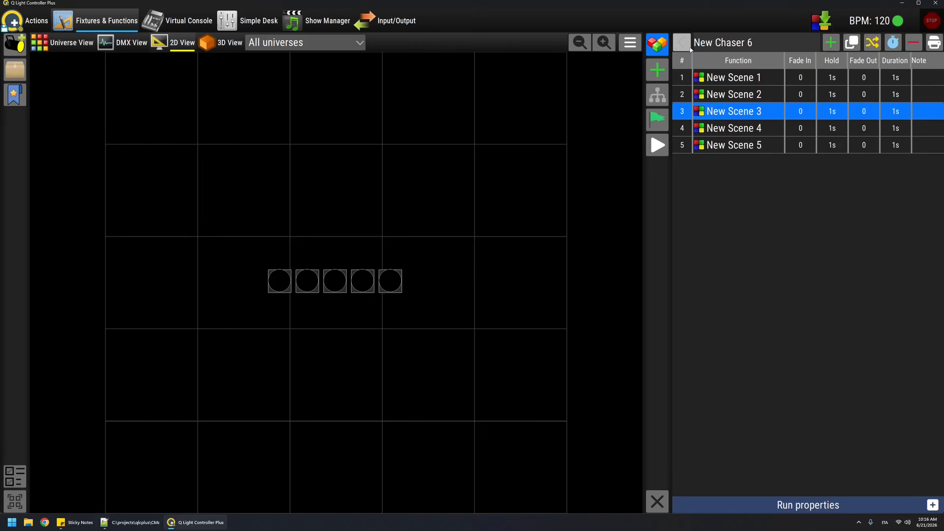
{"action": "left_click", "coordinate": [681, 42]}
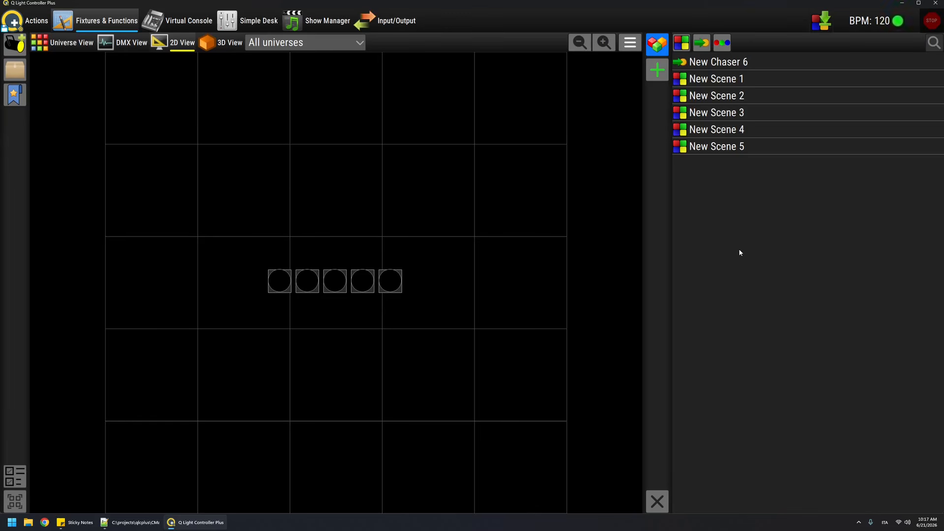
Step: Create a new sequence for all five fixtures
{"action": "left_click_drag", "start_coordinate": [237, 241], "coordinate": [534, 366]}
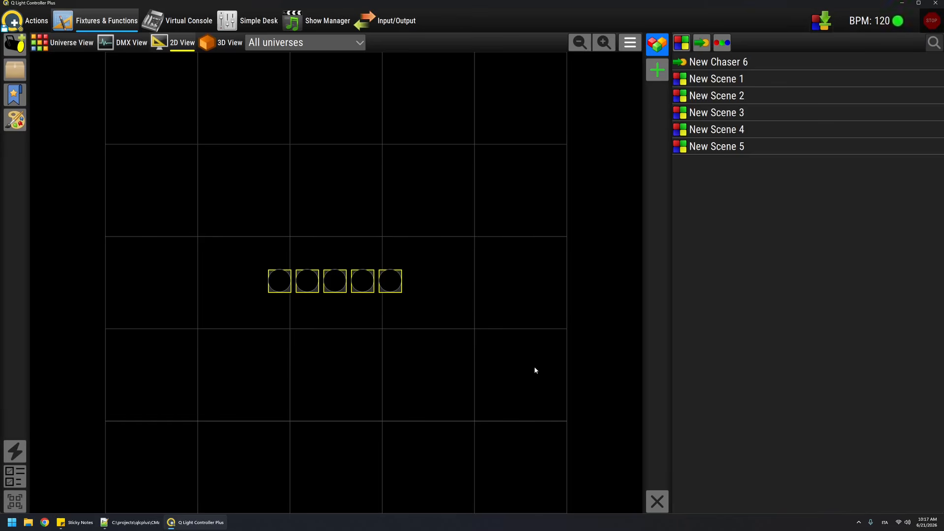
{"action": "left_click", "coordinate": [654, 72]}
{"action": "left_click", "coordinate": [571, 150]}
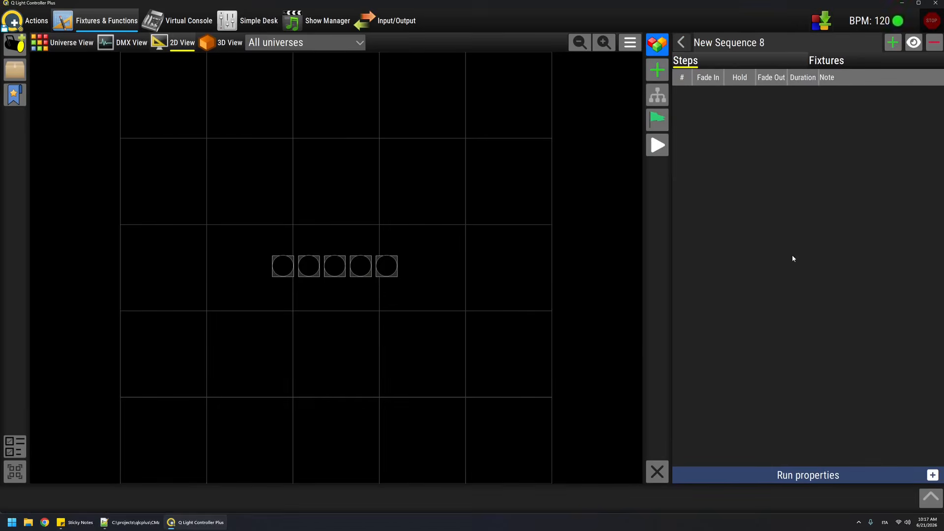
Step: Add the first sequence step with all five fixtures in red and move the colour palette beside the fixtures
{"action": "left_click_drag", "start_coordinate": [219, 206], "coordinate": [552, 371]}
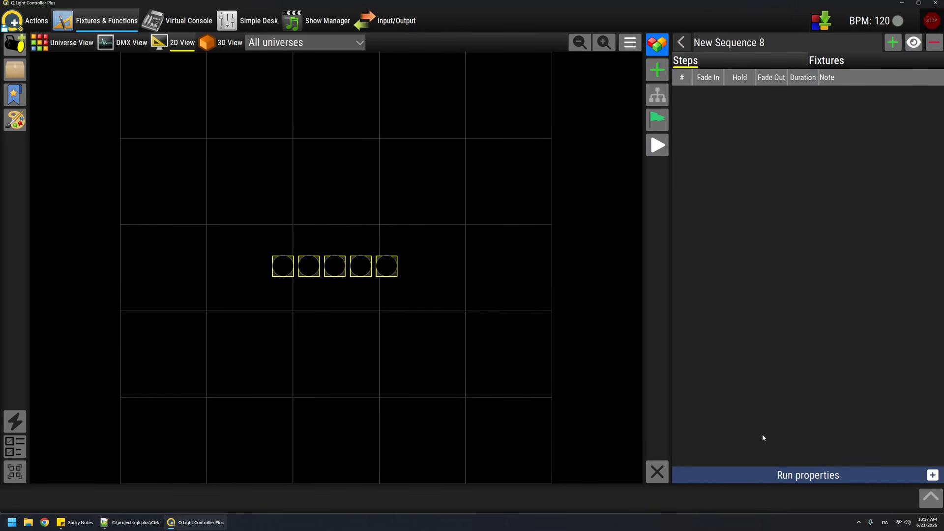
{"action": "left_click", "coordinate": [892, 44]}
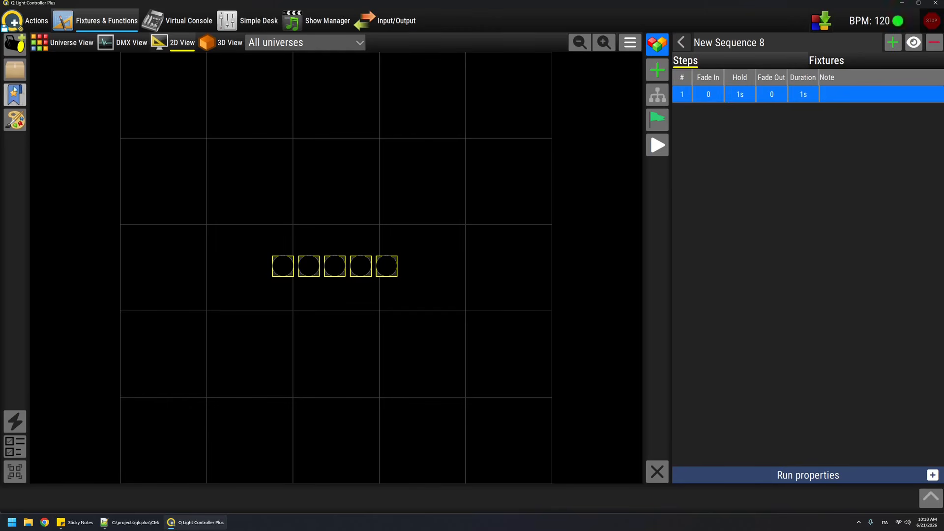
{"action": "left_click", "coordinate": [21, 121]}
{"action": "left_click", "coordinate": [50, 159]}
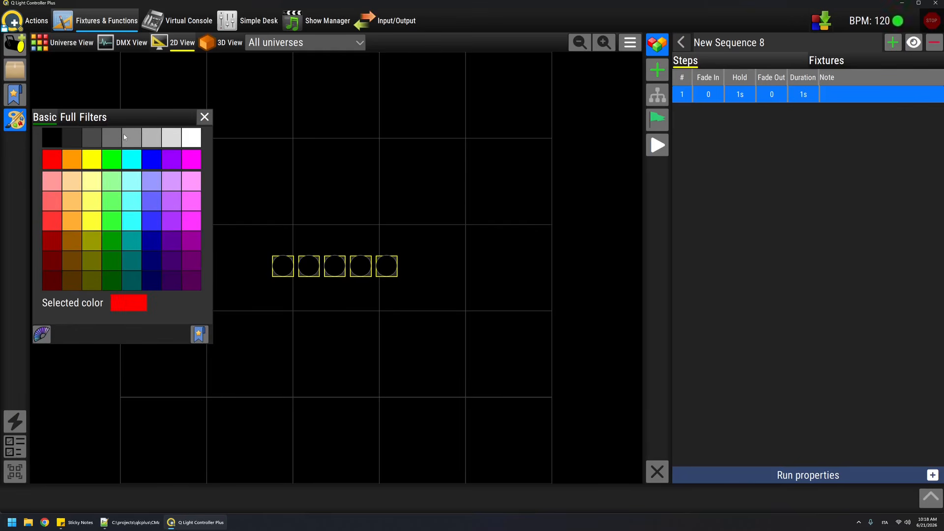
{"action": "left_click_drag", "start_coordinate": [118, 117], "coordinate": [360, 150]}
{"action": "left_click_drag", "start_coordinate": [520, 174], "coordinate": [551, 148]}
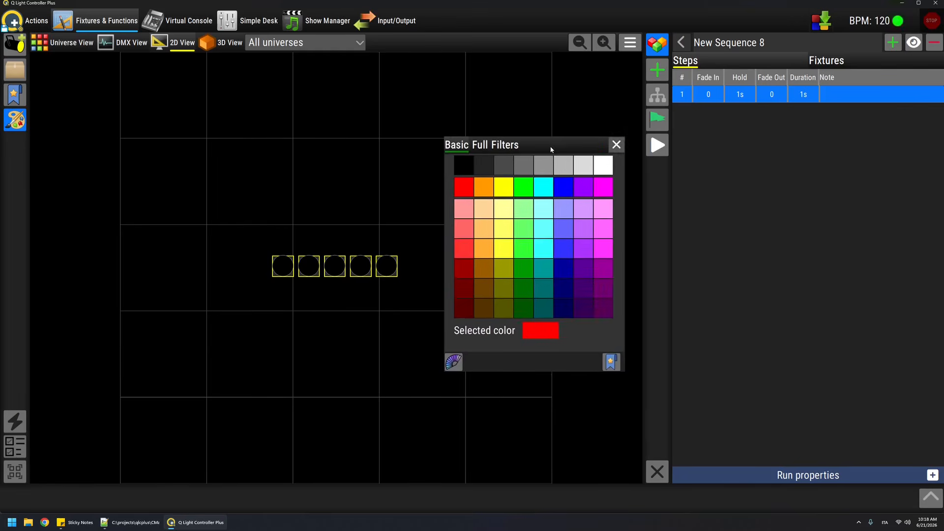
Step: Add a second sequence step in yellow and a third one in green
{"action": "left_click", "coordinate": [893, 47]}
{"action": "left_click", "coordinate": [502, 187]}
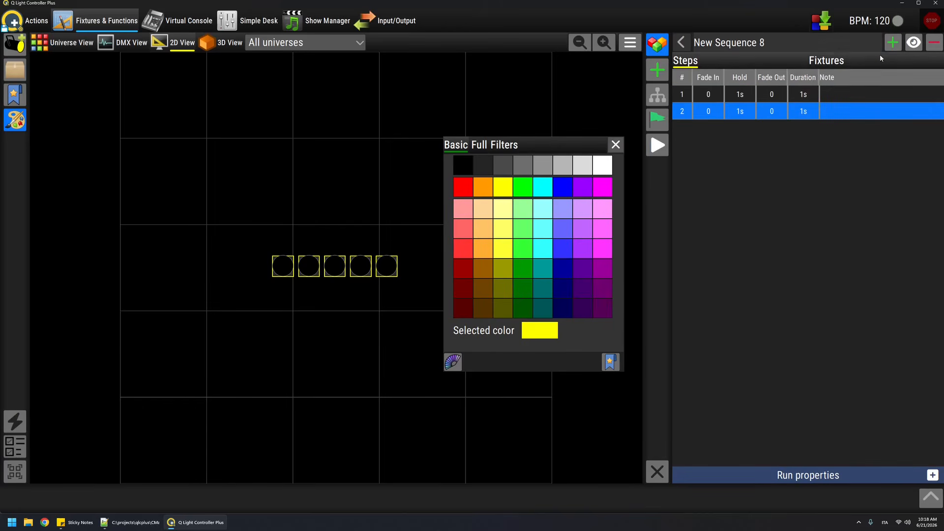
{"action": "left_click", "coordinate": [892, 43]}
{"action": "left_click", "coordinate": [522, 187]}
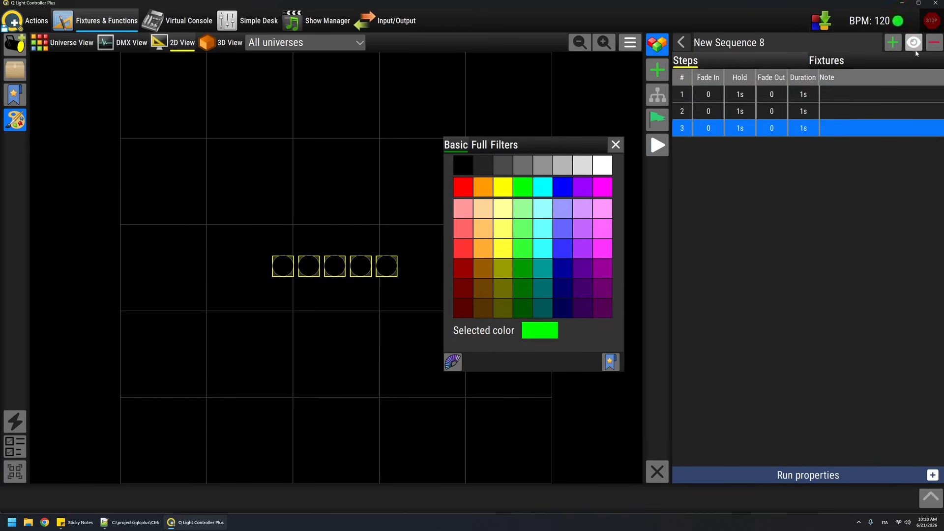
Step: Add a fourth sequence step in cyan and a fifth in blue, and close the colour palette
{"action": "left_click", "coordinate": [889, 45]}
{"action": "left_click", "coordinate": [542, 186]}
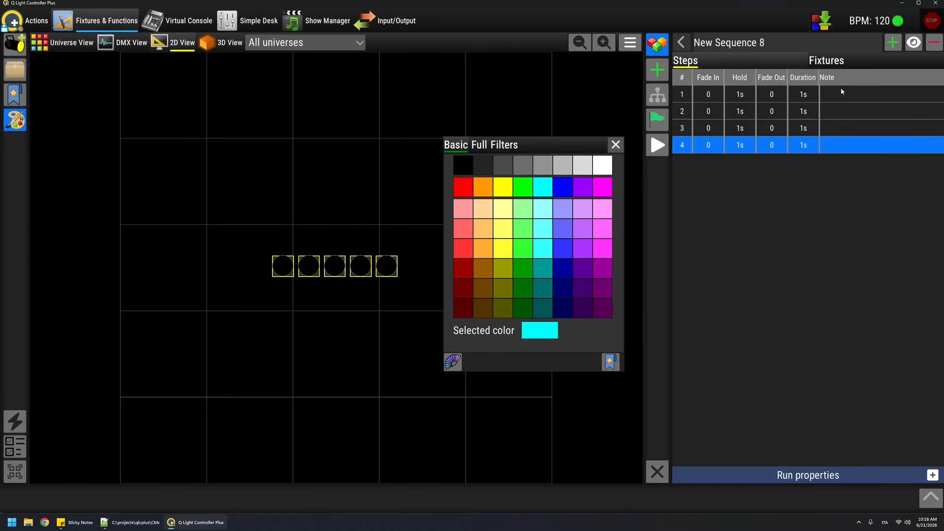
{"action": "left_click", "coordinate": [889, 43]}
{"action": "left_click", "coordinate": [563, 187]}
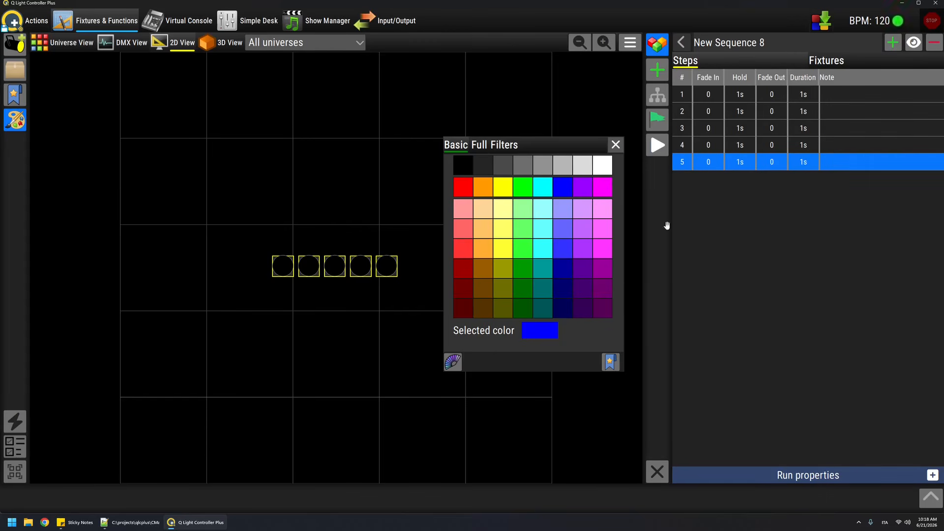
{"action": "left_click", "coordinate": [616, 144]}
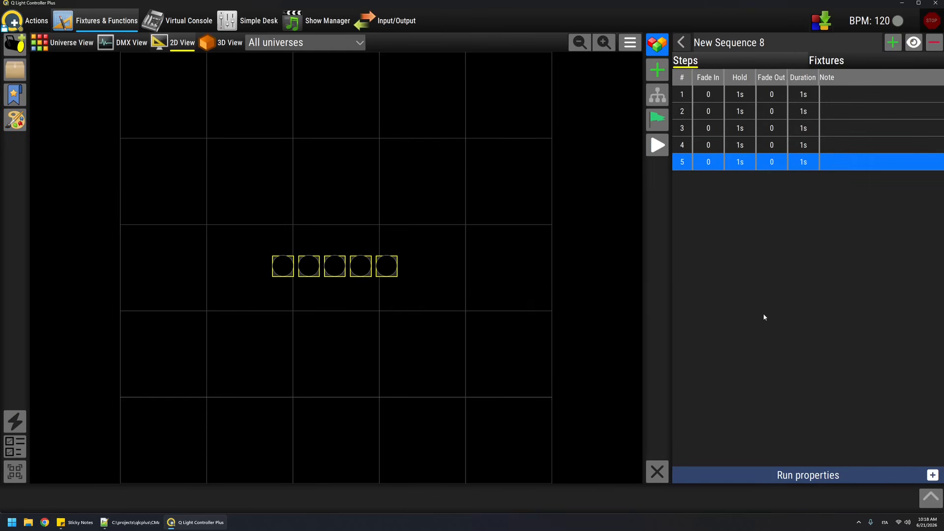
Step: Preview the sequence from its first step and stop the playback
{"action": "left_click", "coordinate": [696, 92]}
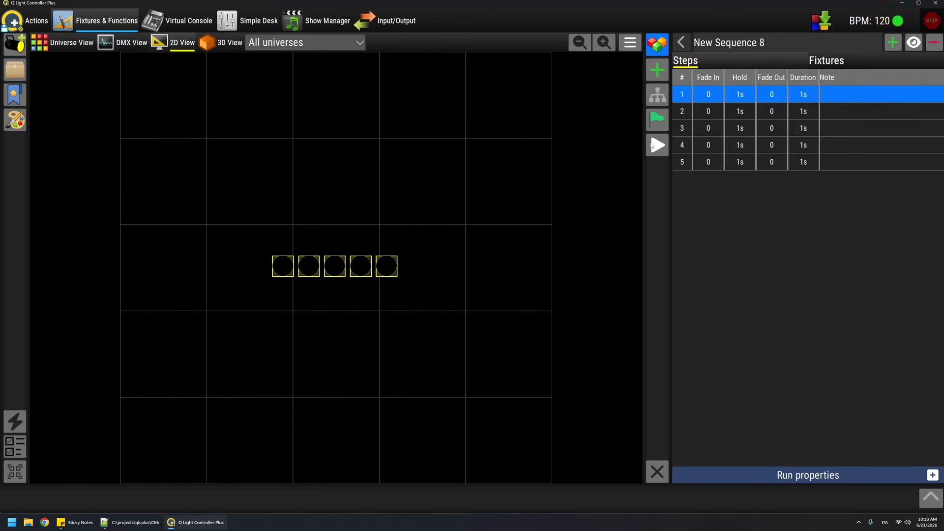
{"action": "left_click", "coordinate": [650, 149]}
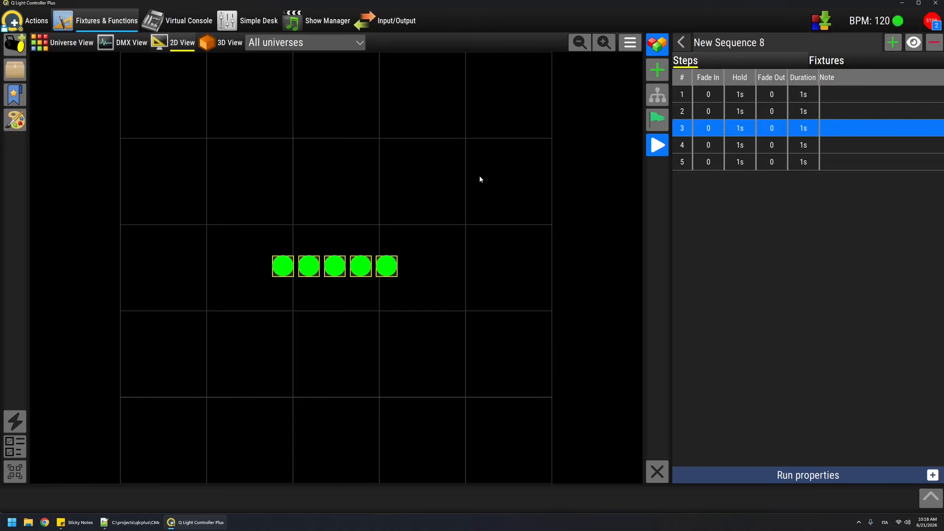
{"action": "left_click", "coordinate": [653, 148]}
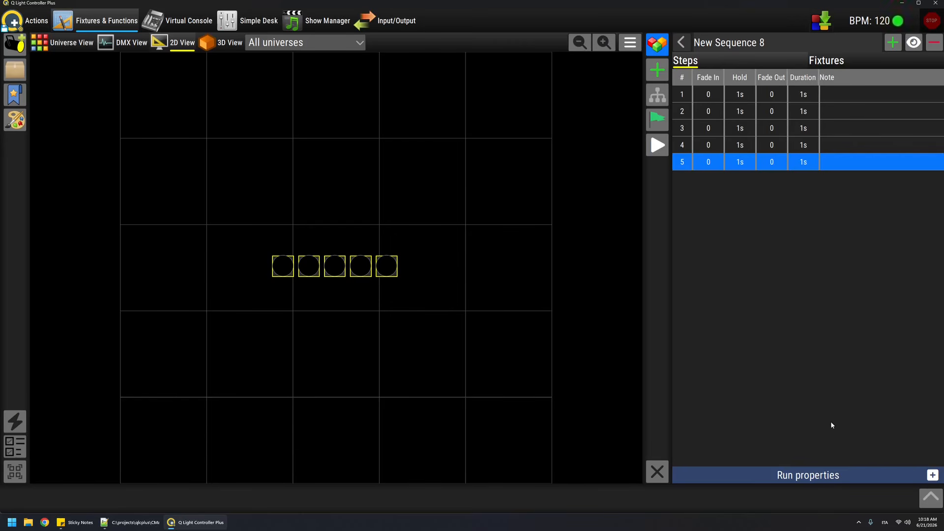
Step: Show the sequence's channel levels, reopen the sequence from the function list and compare the levels of its five steps
{"action": "left_click", "coordinate": [930, 502]}
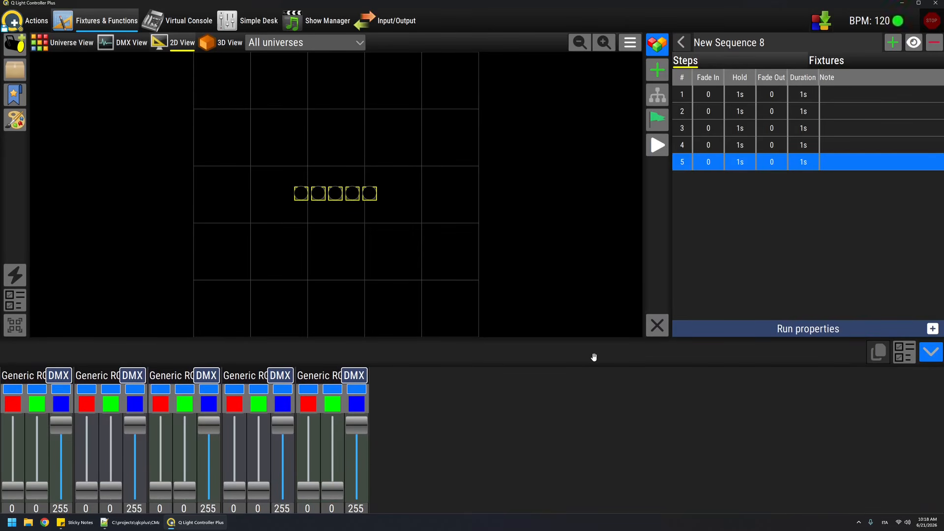
{"action": "left_click", "coordinate": [681, 42]}
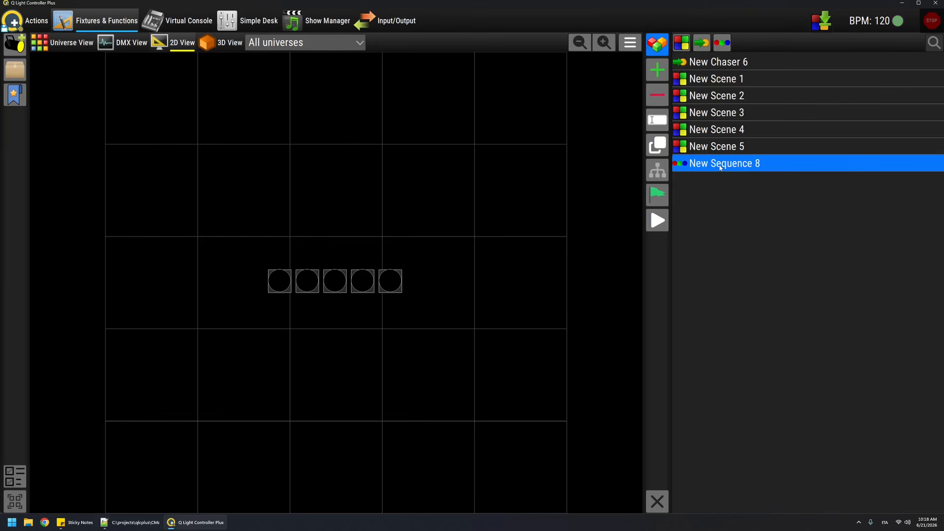
{"action": "double_click", "coordinate": [719, 165]}
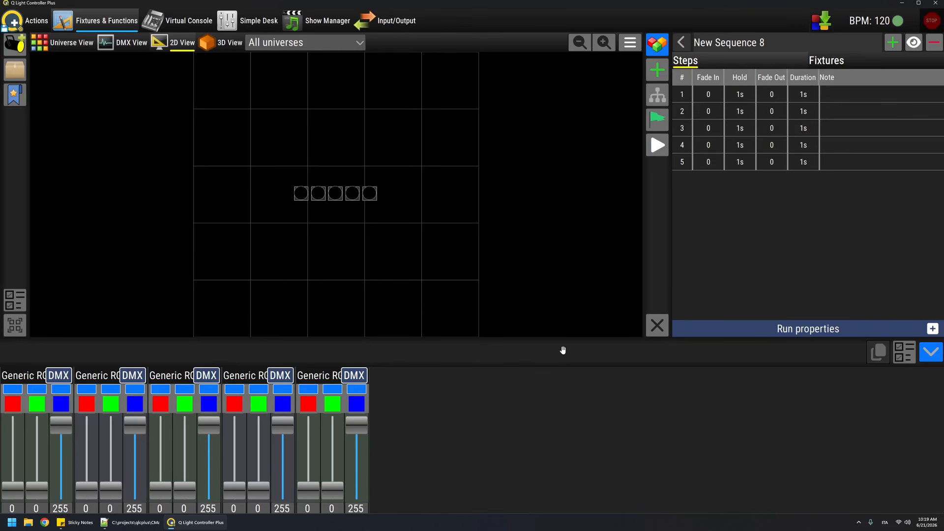
{"action": "left_click", "coordinate": [714, 96]}
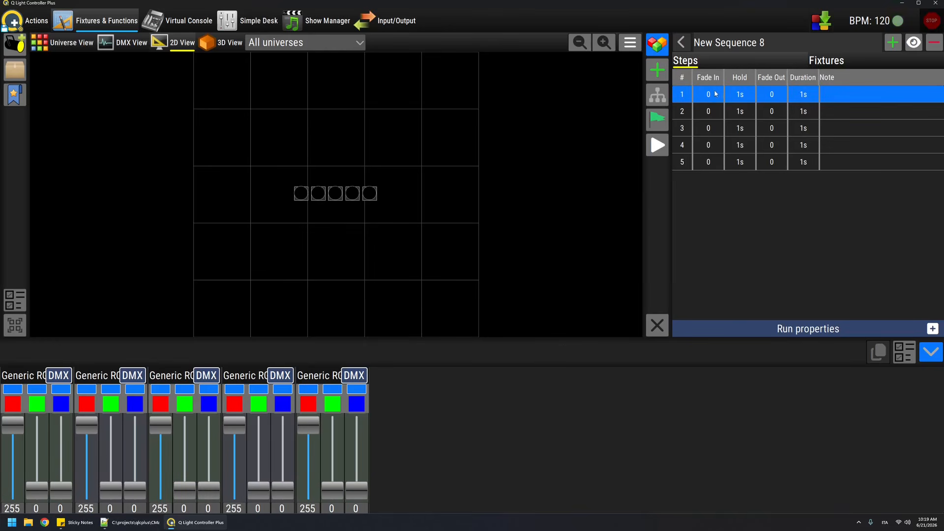
{"action": "left_click", "coordinate": [715, 111]}
{"action": "left_click", "coordinate": [716, 128]}
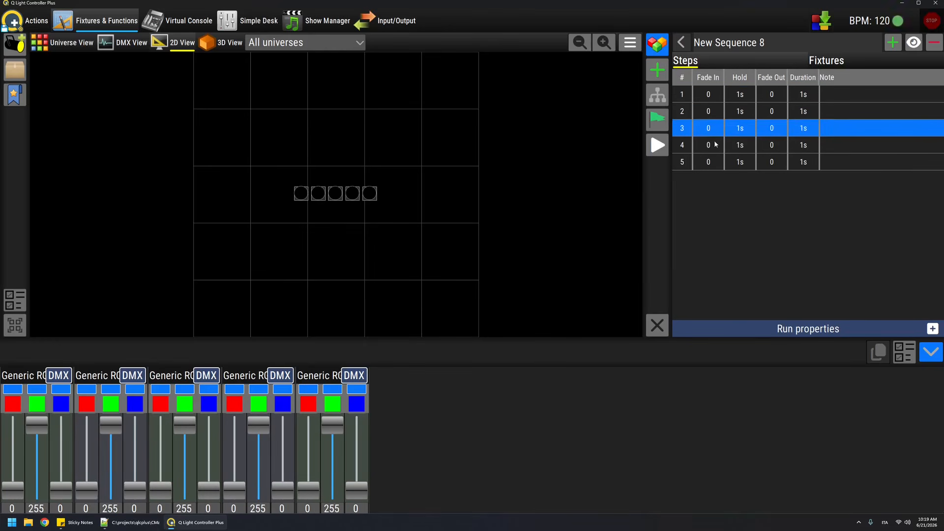
{"action": "left_click", "coordinate": [716, 145]}
{"action": "left_click", "coordinate": [714, 162]}
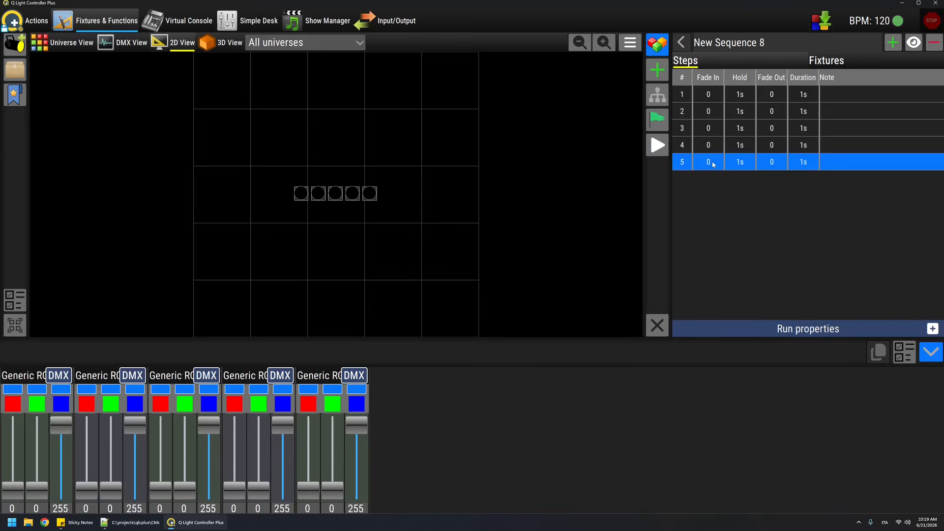
{"action": "left_click", "coordinate": [706, 97]}
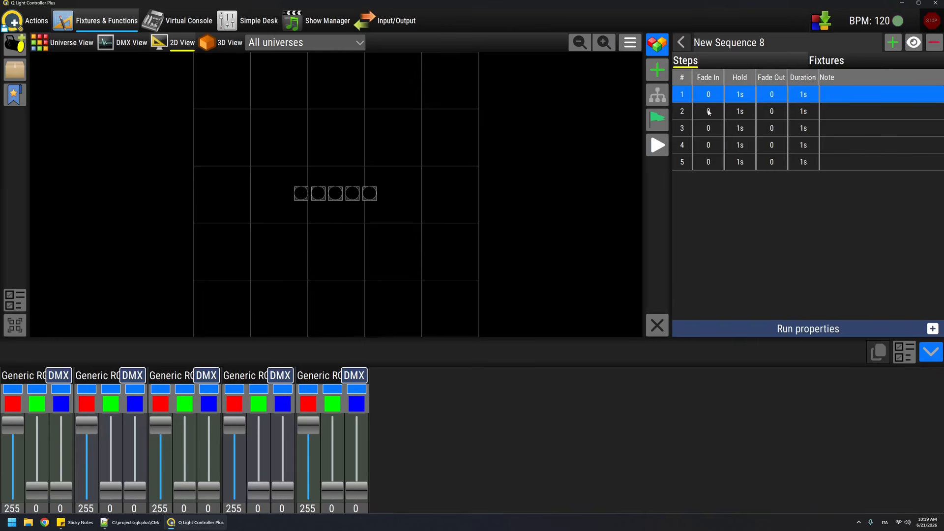
{"action": "left_click", "coordinate": [709, 112]}
{"action": "left_click", "coordinate": [713, 131]}
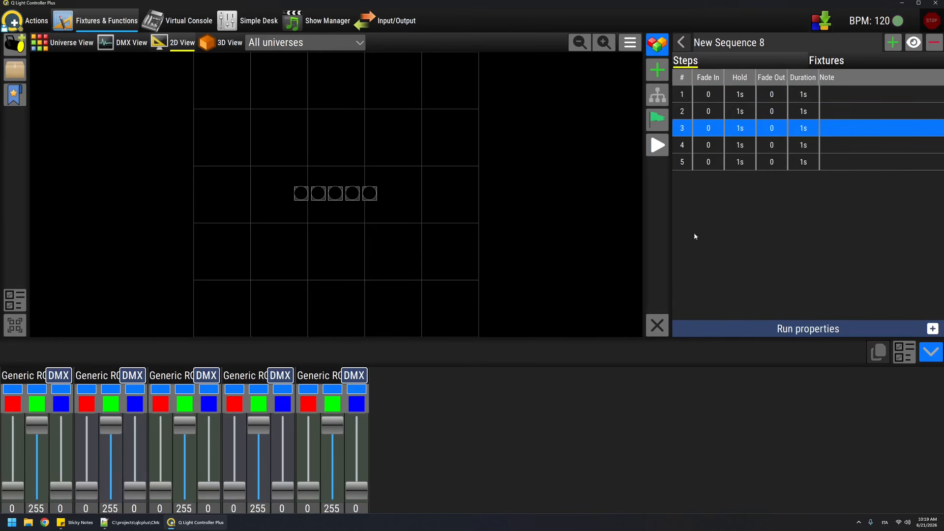
Step: Return to the function list, reopen New Sequence 8 and view the fixtures it contains
{"action": "left_click", "coordinate": [682, 44]}
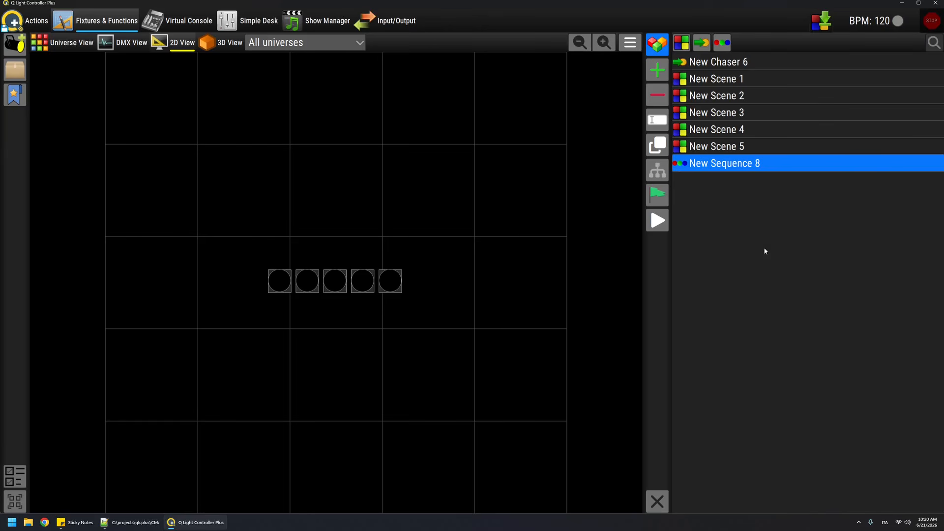
{"action": "double_click", "coordinate": [734, 163]}
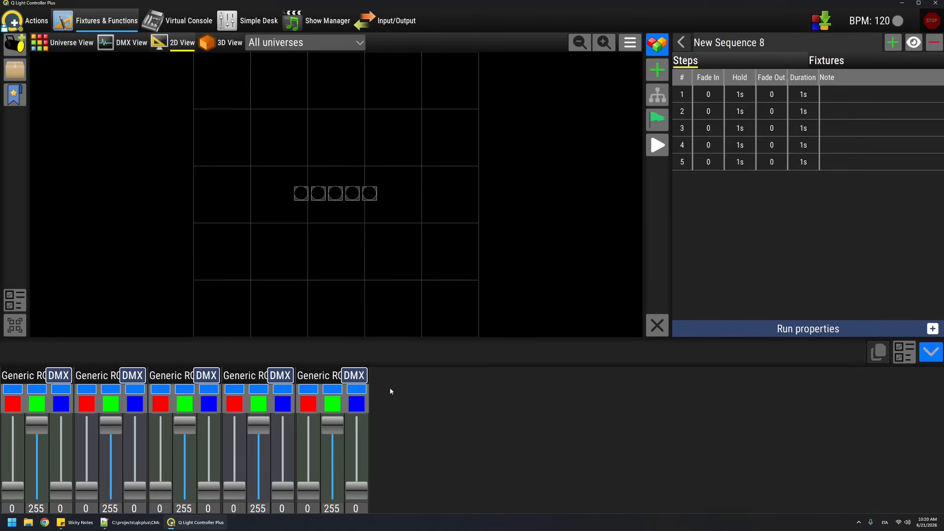
{"action": "left_click", "coordinate": [681, 42]}
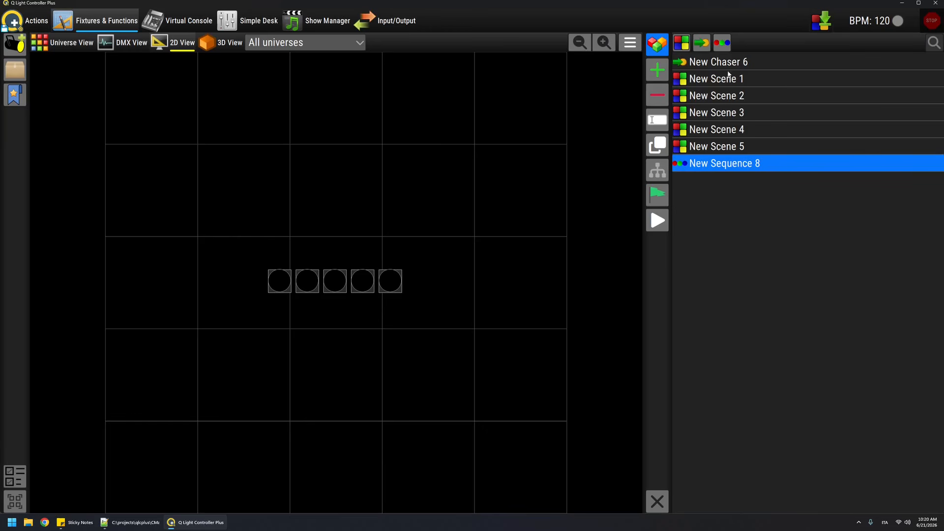
{"action": "double_click", "coordinate": [722, 164]}
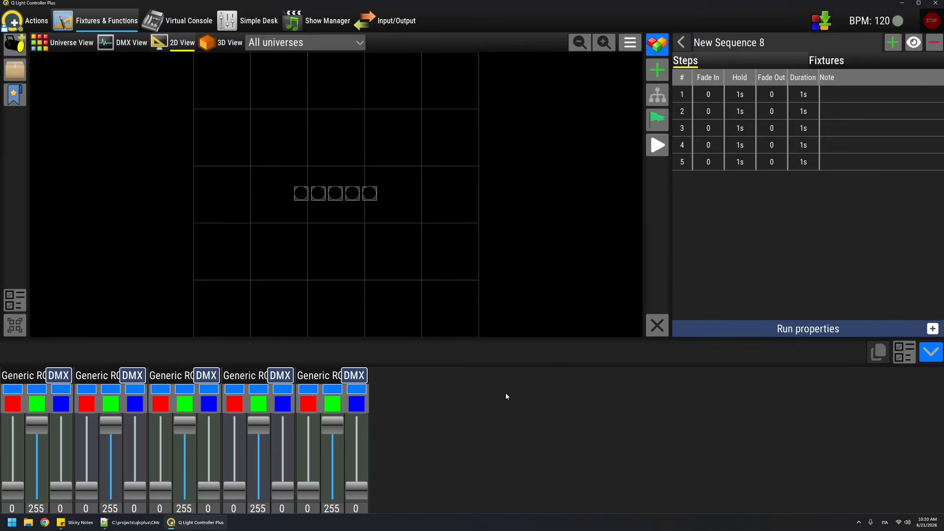
{"action": "left_click", "coordinate": [839, 62]}
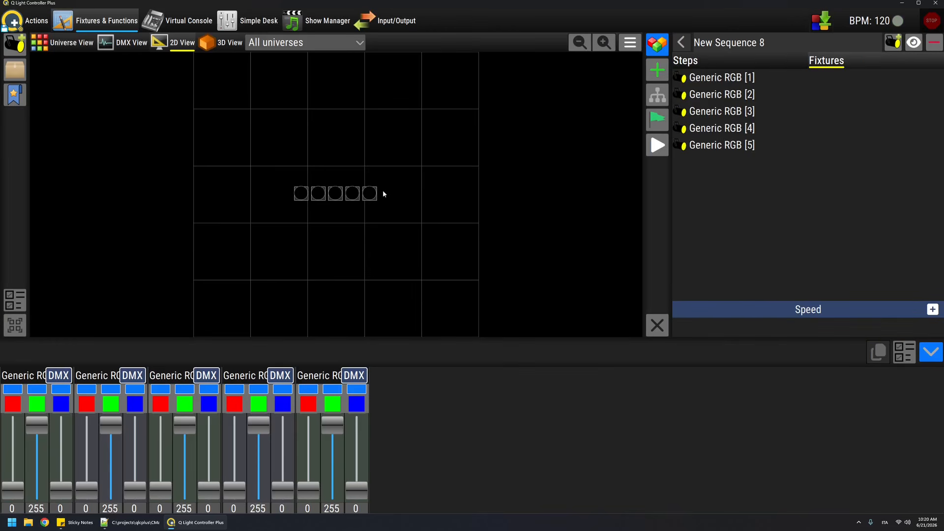
Step: Search the fixture library for "shar" and add three Clay Paky Sharpy fixtures above the RGB row in the 2D view
{"action": "left_click", "coordinate": [15, 43]}
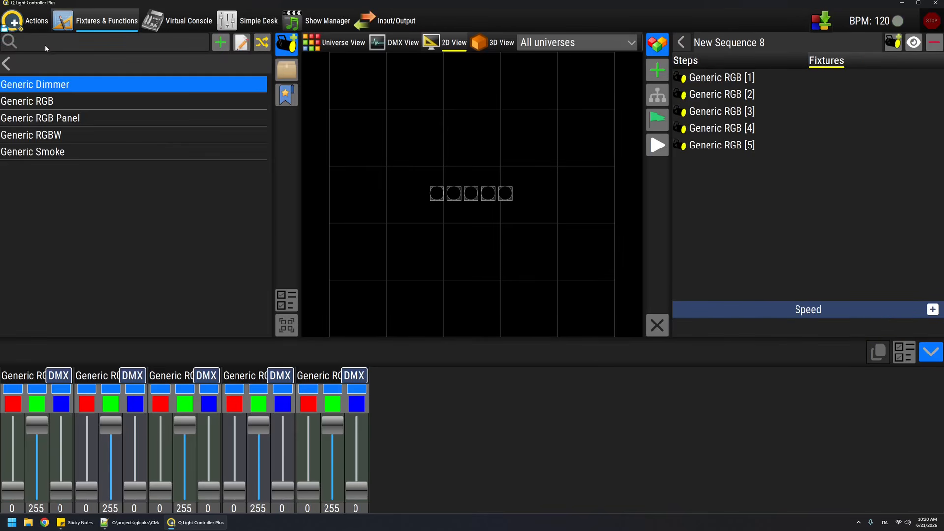
{"action": "left_click", "coordinate": [22, 63]}
{"action": "left_click", "coordinate": [62, 45]}
{"action": "type", "text": "shar"}
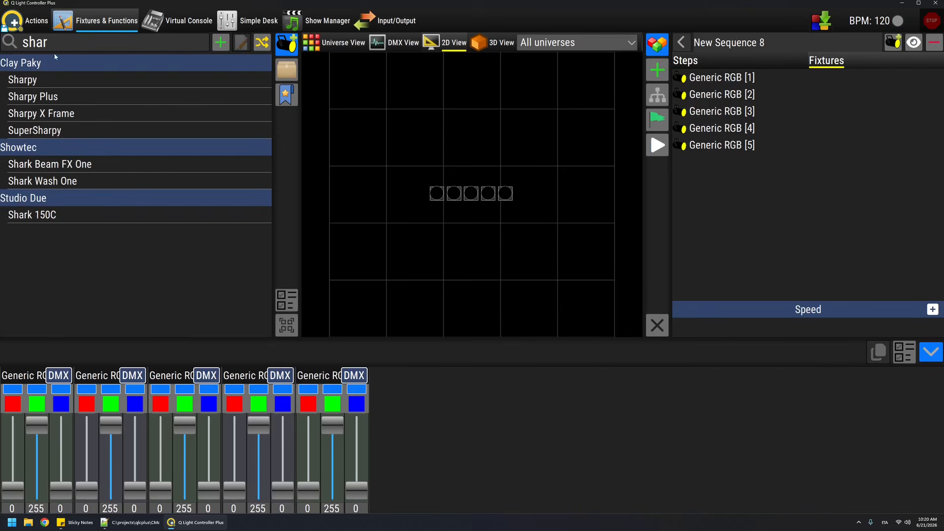
{"action": "left_click", "coordinate": [44, 79]}
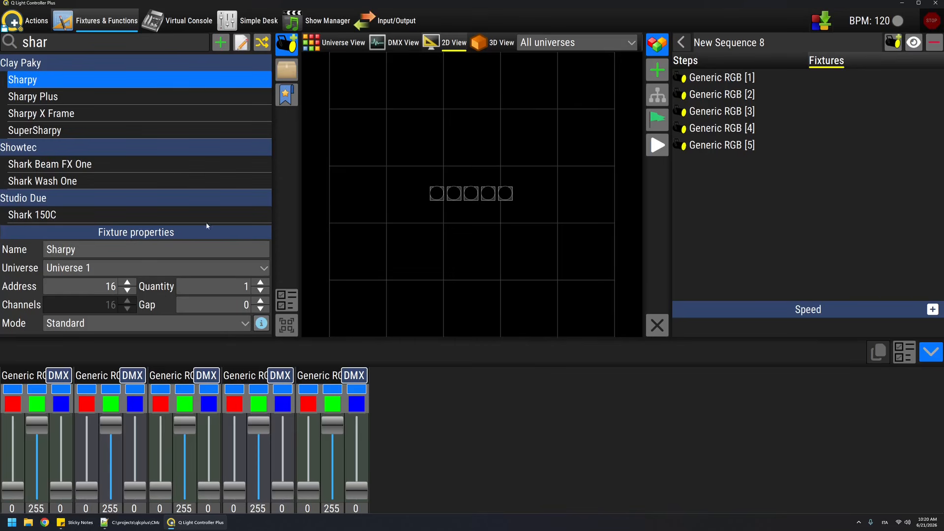
{"action": "scroll", "coordinate": [230, 287], "scroll_direction": "up", "scroll_amount": 2}
{"action": "left_click_drag", "start_coordinate": [112, 79], "coordinate": [417, 111]}
{"action": "left_click", "coordinate": [287, 44]}
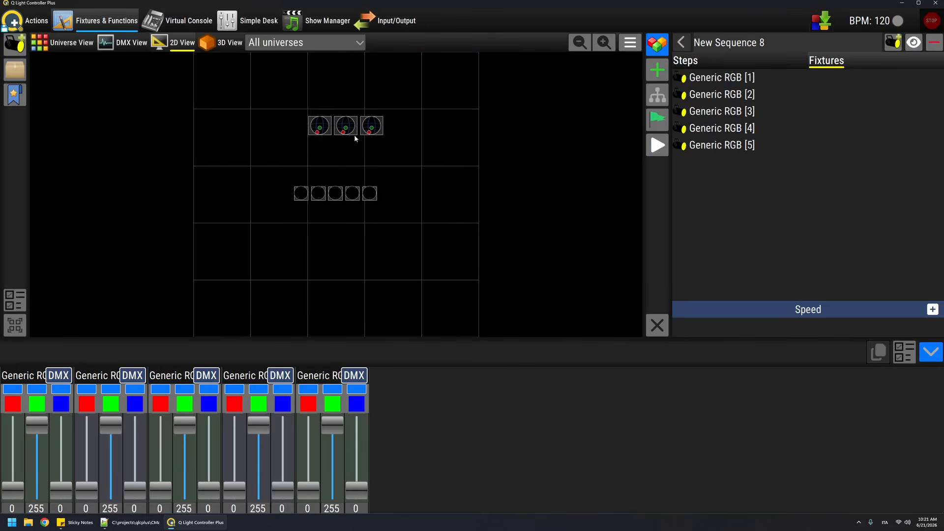
Step: Add the Sharpy [6], [7] and [8] fixtures to New Sequence 8
{"action": "left_click", "coordinate": [892, 42]}
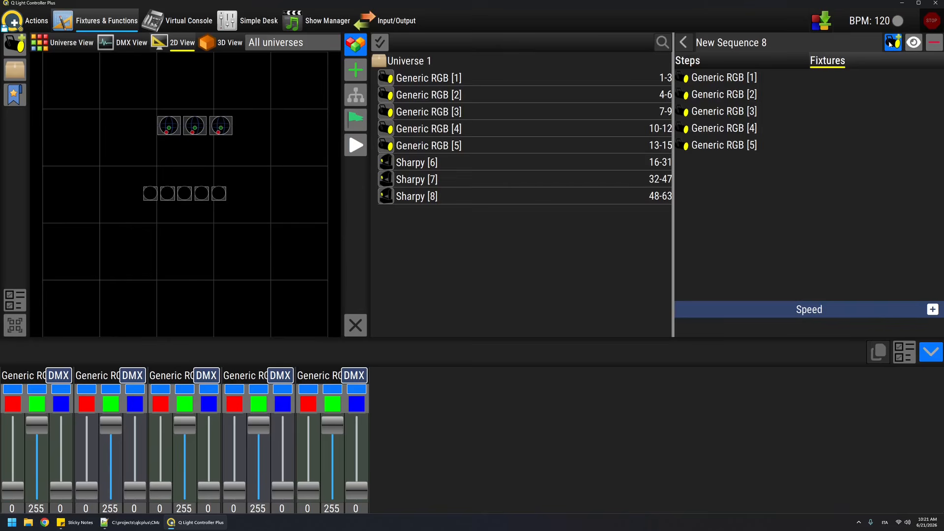
{"action": "left_click", "coordinate": [411, 168]}
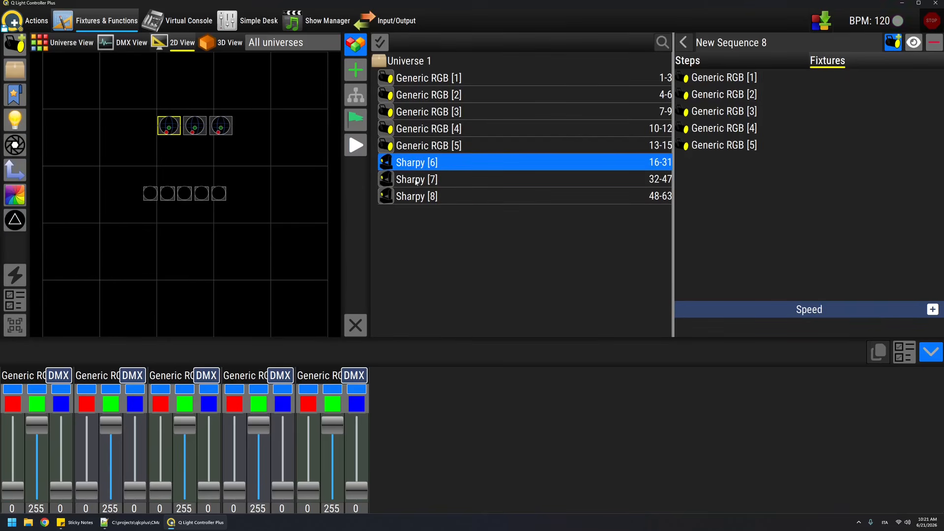
{"action": "left_click", "coordinate": [418, 181], "text": "ctrl"}
{"action": "left_click", "coordinate": [423, 203], "text": "ctrl"}
{"action": "left_click_drag", "start_coordinate": [425, 170], "coordinate": [786, 206]}
Step: Go back to the sequence's steps and check the channel levels of the first three
{"action": "left_click", "coordinate": [756, 61]}
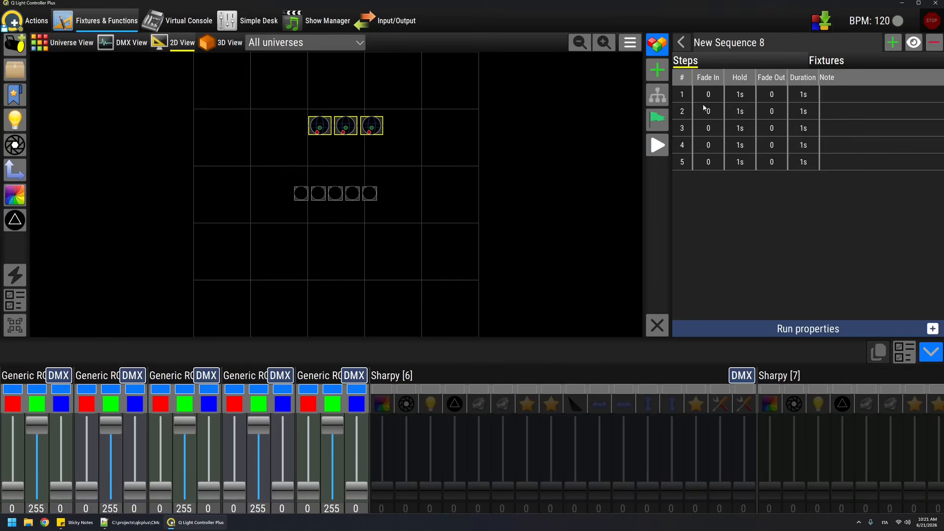
{"action": "left_click", "coordinate": [687, 95]}
{"action": "left_click", "coordinate": [715, 116]}
{"action": "left_click", "coordinate": [714, 127]}
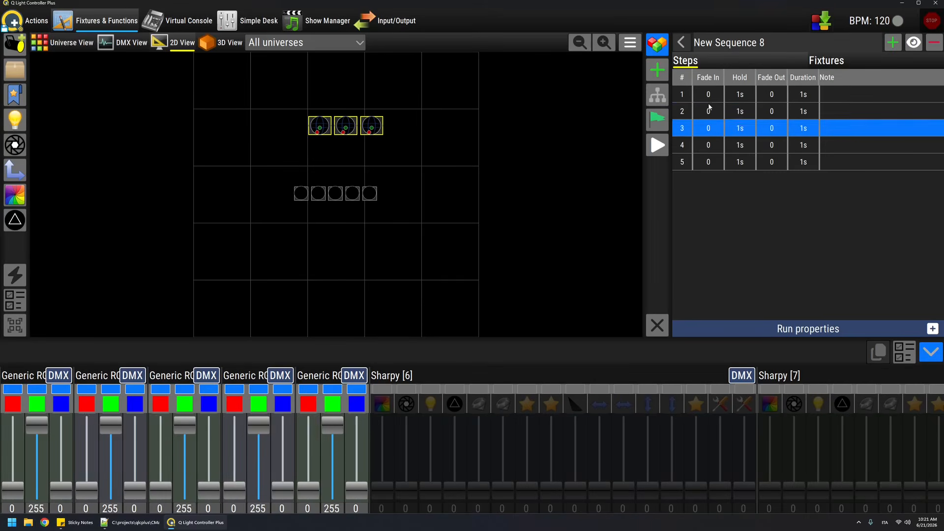
Step: In the first sequence step, enable the dimmer channel of Sharpy [6] and set it to 145
{"action": "left_click", "coordinate": [708, 96]}
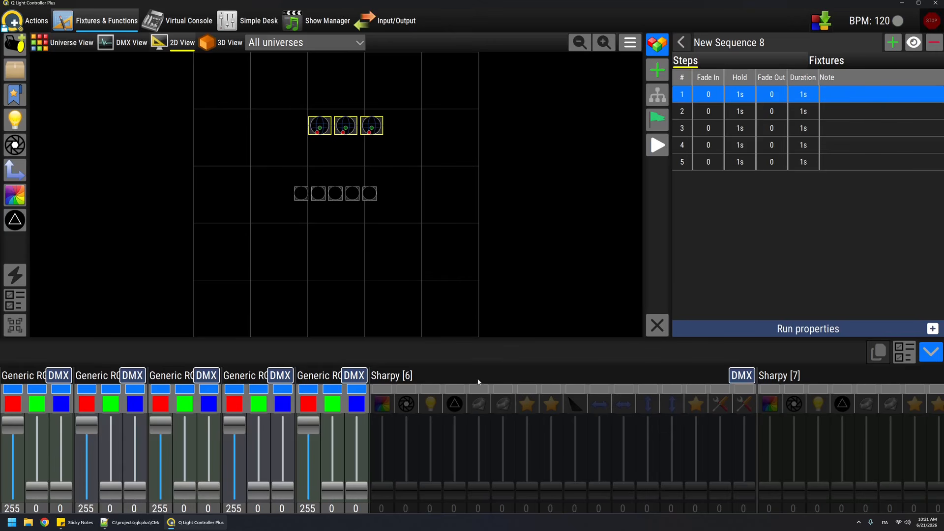
{"action": "left_click_drag", "start_coordinate": [680, 375], "coordinate": [703, 347]}
{"action": "left_click", "coordinate": [430, 423]}
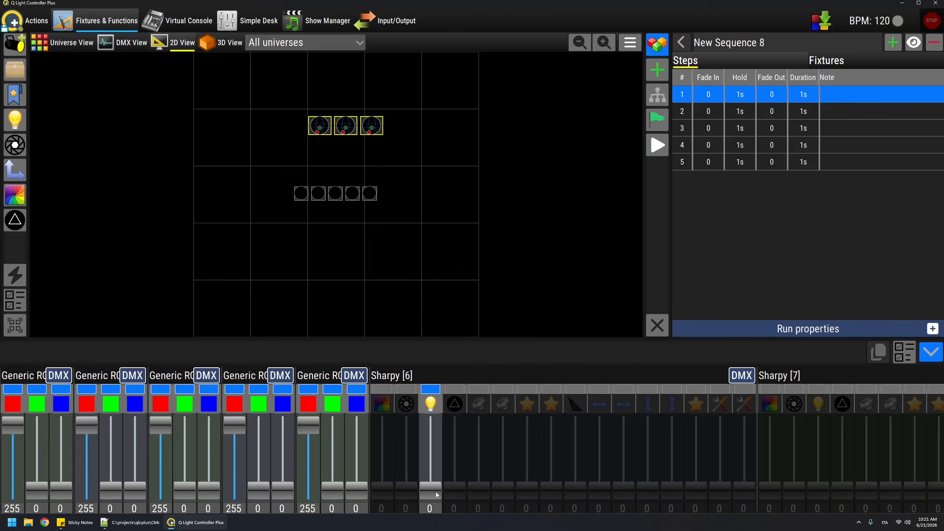
{"action": "left_click_drag", "start_coordinate": [437, 491], "coordinate": [441, 457]}
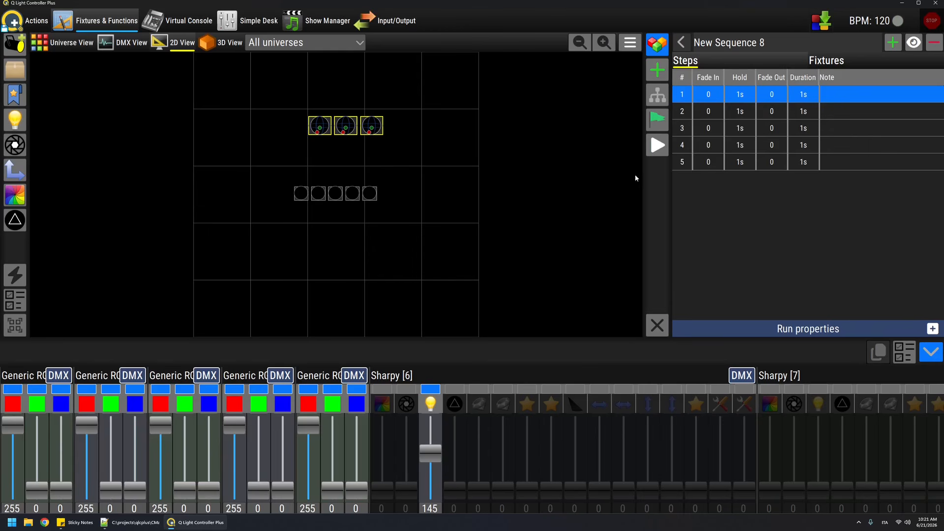
Step: Check the Sharpy [6] dimmer level in sequence steps 2 to 5 and return to step 1
{"action": "left_click", "coordinate": [715, 112]}
{"action": "left_click", "coordinate": [714, 129]}
{"action": "left_click", "coordinate": [714, 146]}
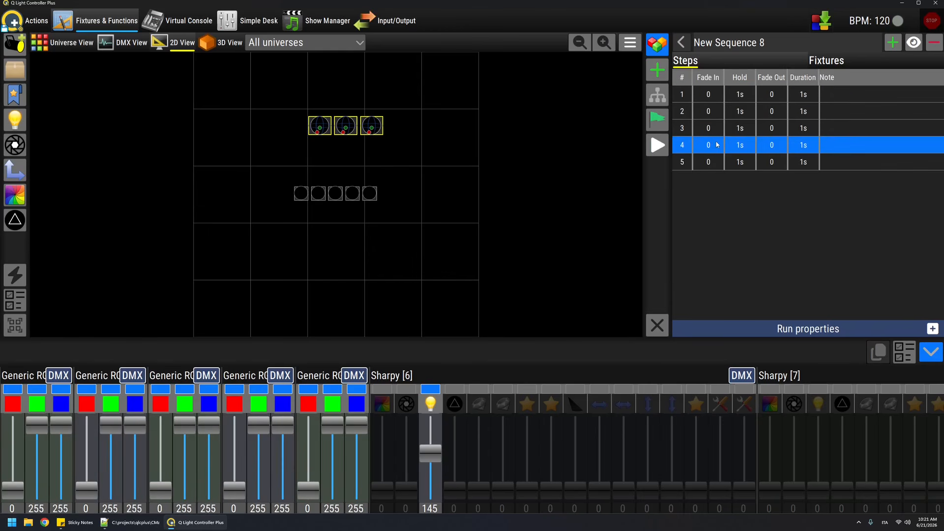
{"action": "left_click", "coordinate": [714, 162]}
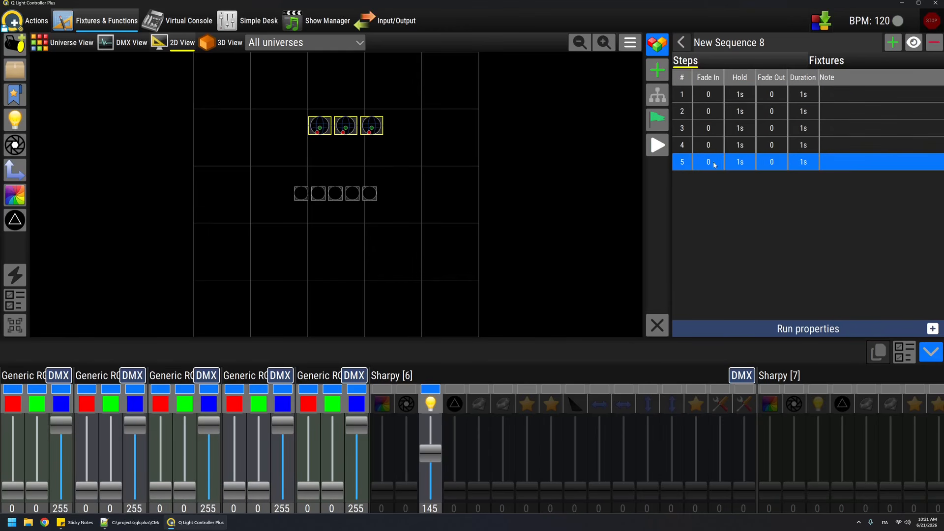
{"action": "left_click", "coordinate": [717, 97]}
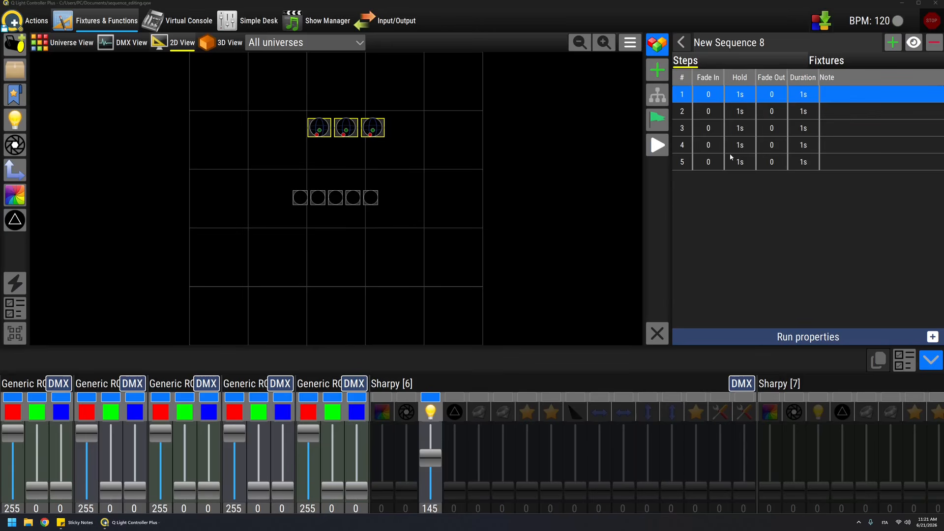
Step: Open New Scene 1 from the function list, preview it, stop the preview and return to the list
{"action": "left_click", "coordinate": [681, 43]}
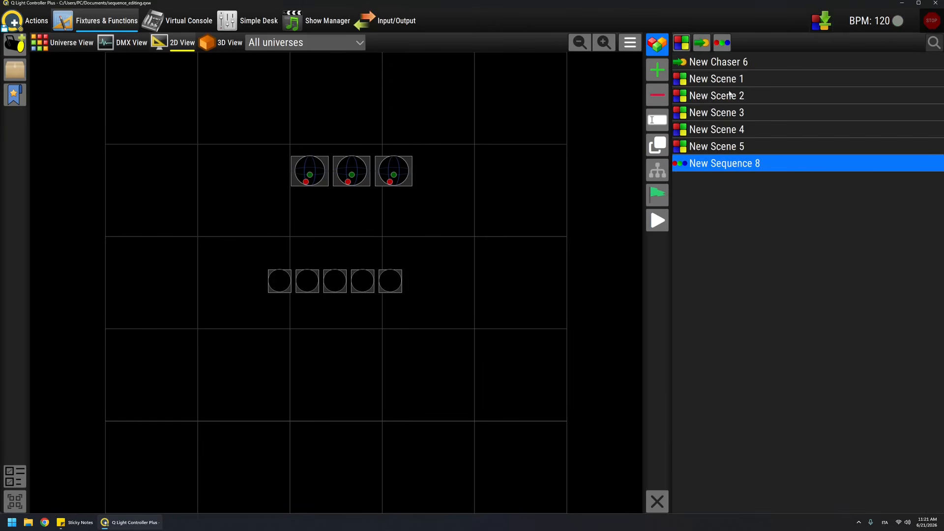
{"action": "left_click", "coordinate": [721, 81]}
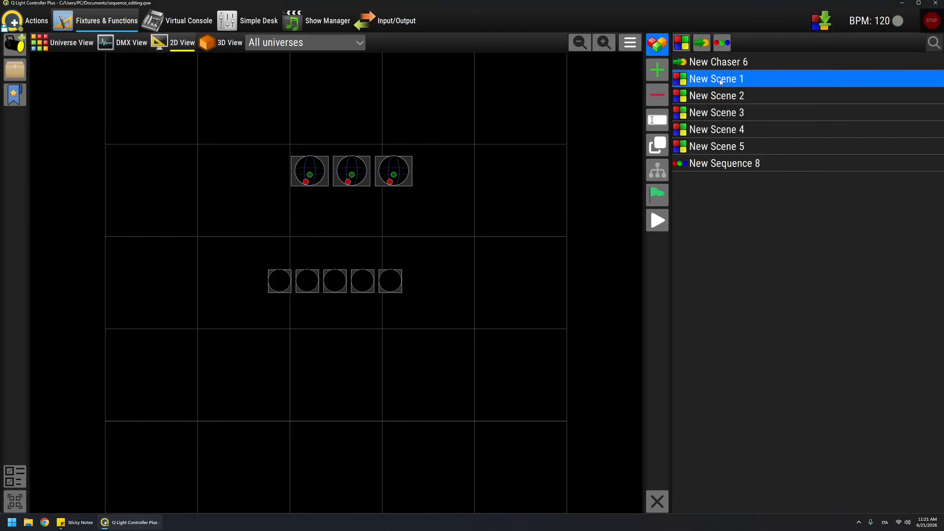
{"action": "double_click", "coordinate": [721, 81]}
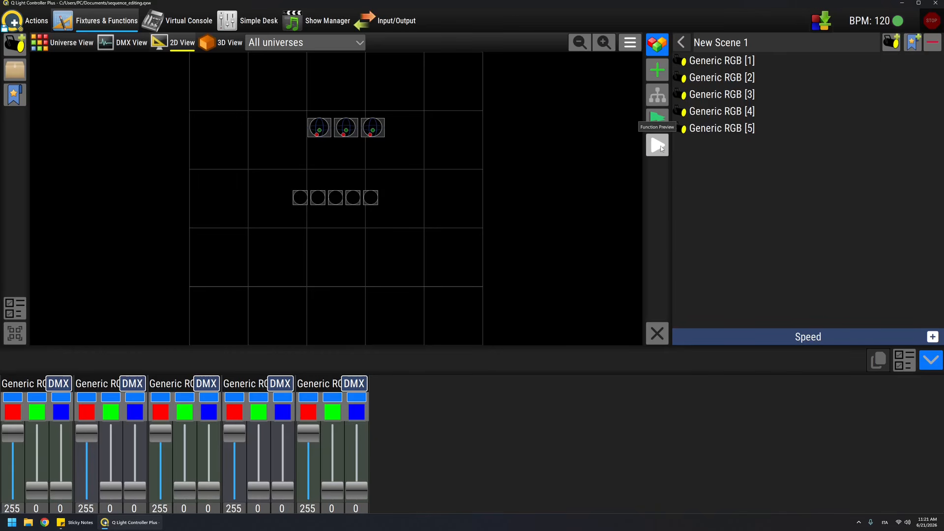
{"action": "left_click", "coordinate": [662, 149]}
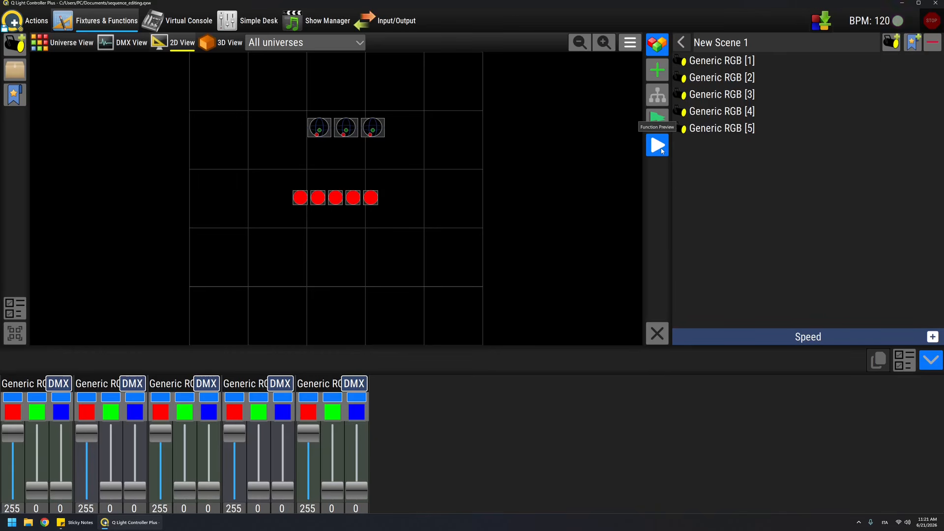
{"action": "left_click", "coordinate": [662, 149]}
{"action": "left_click", "coordinate": [681, 42]}
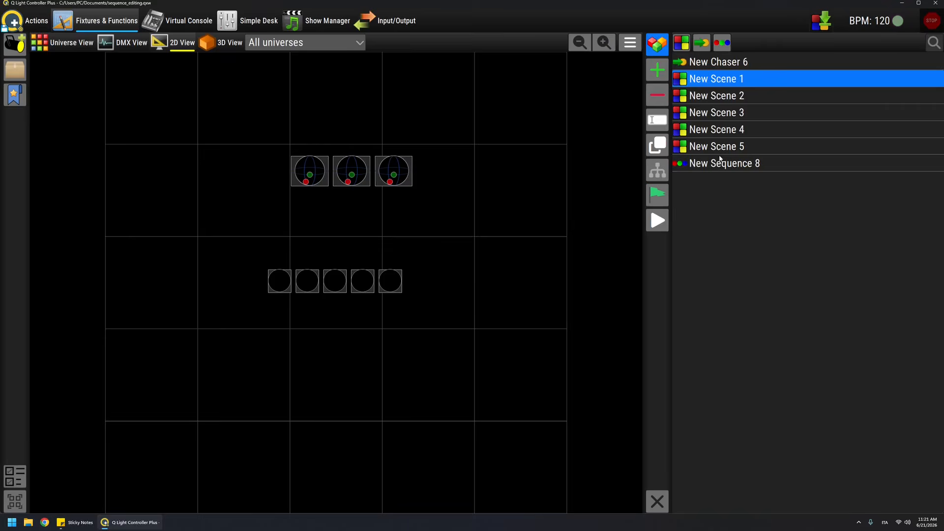
Step: Reopen New Sequence 8, turn on its preview and check the output of steps 1 to 5
{"action": "left_click", "coordinate": [716, 166]}
{"action": "double_click", "coordinate": [715, 166]}
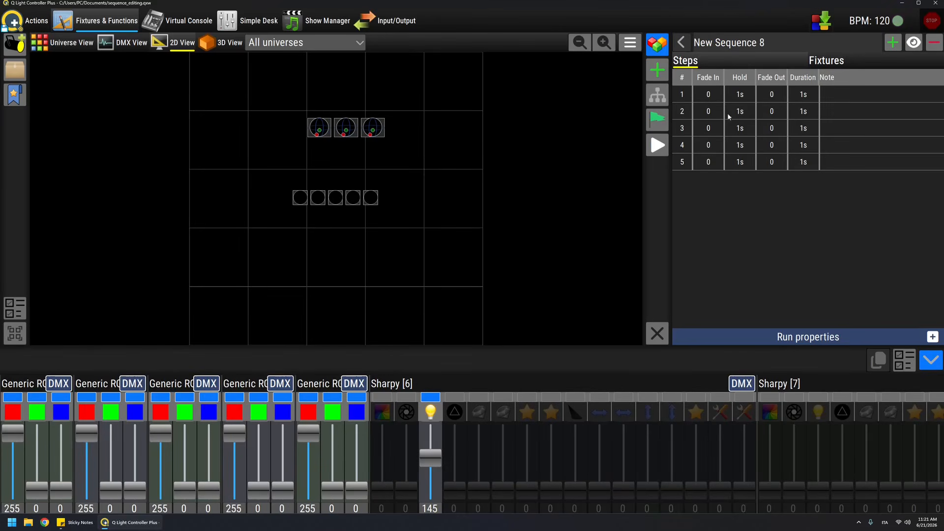
{"action": "left_click", "coordinate": [733, 94]}
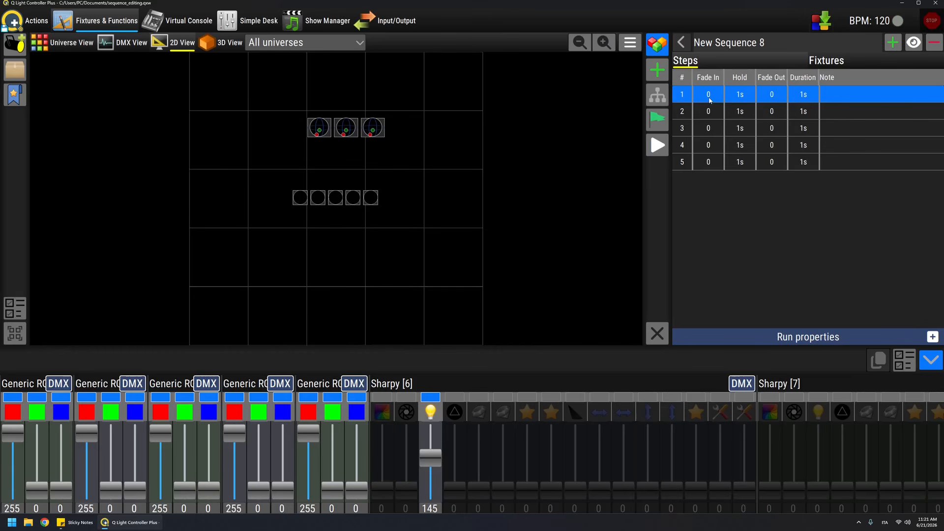
{"action": "left_click", "coordinate": [913, 43]}
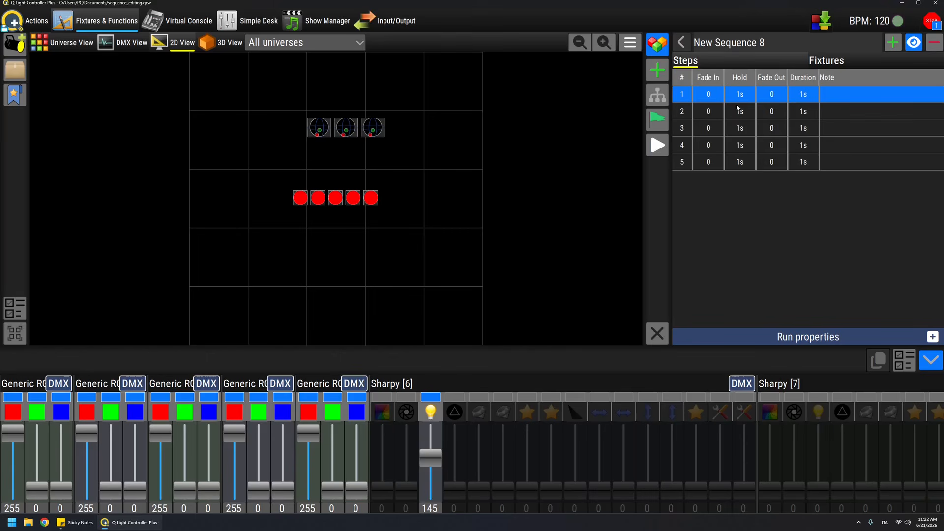
{"action": "left_click", "coordinate": [714, 111]}
{"action": "left_click", "coordinate": [714, 128]}
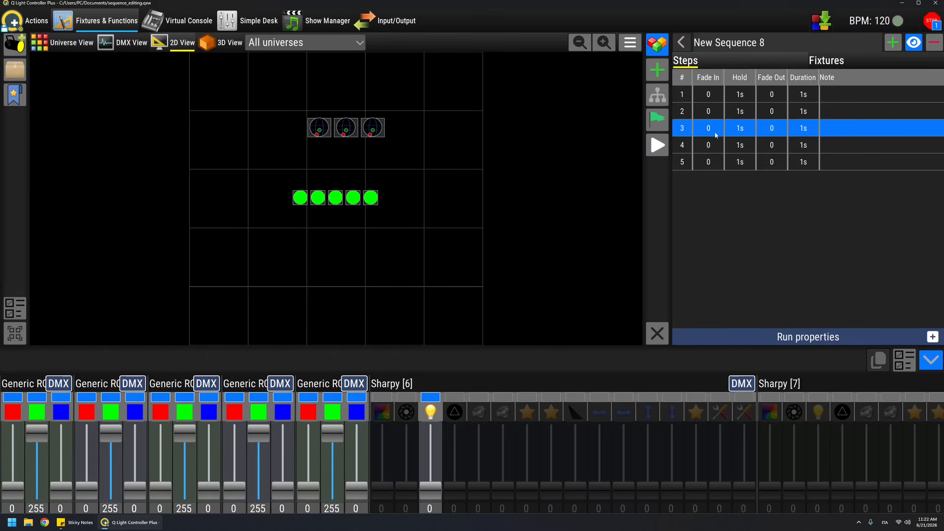
{"action": "left_click", "coordinate": [716, 147]}
{"action": "left_click", "coordinate": [716, 164]}
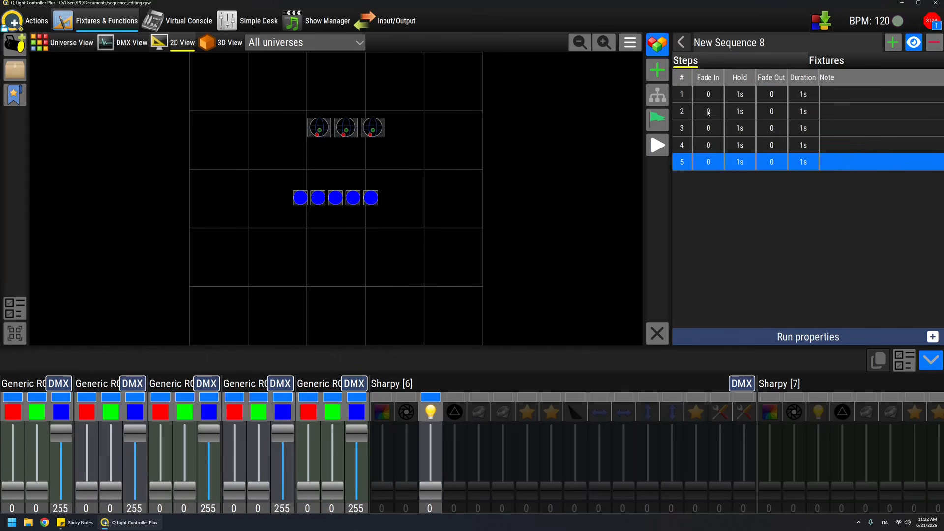
Step: Add a sixth sequence step, colour the five RGB fixtures magenta in it, and turn off the preview
{"action": "left_click", "coordinate": [892, 42]}
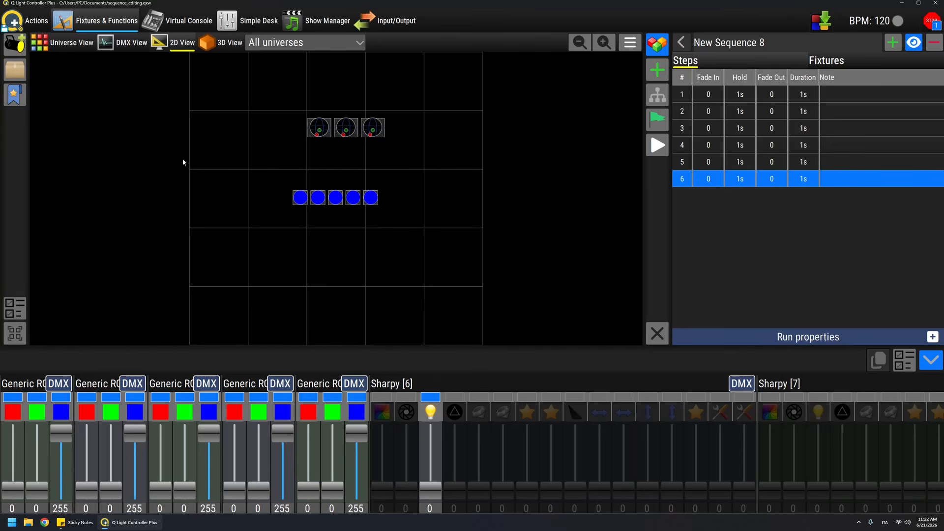
{"action": "left_click_drag", "start_coordinate": [297, 177], "coordinate": [460, 243]}
{"action": "left_click", "coordinate": [19, 126]}
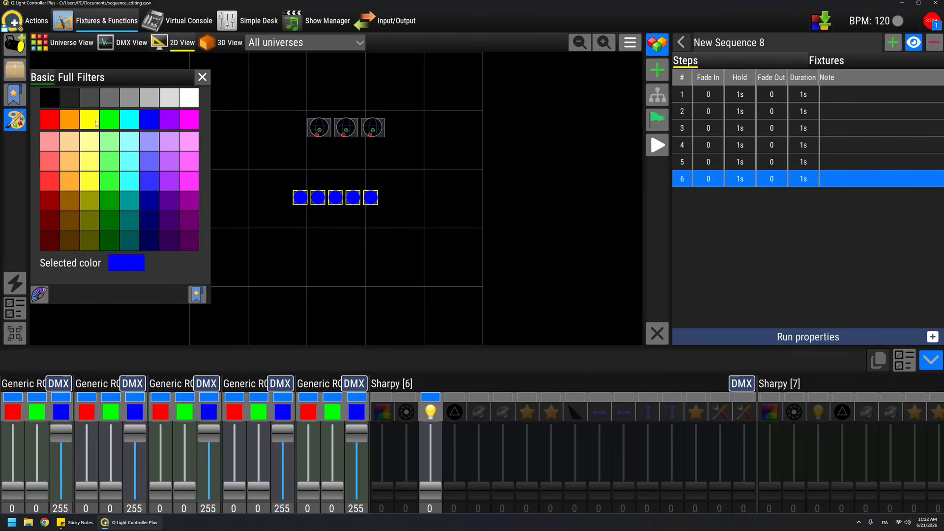
{"action": "left_click", "coordinate": [190, 121]}
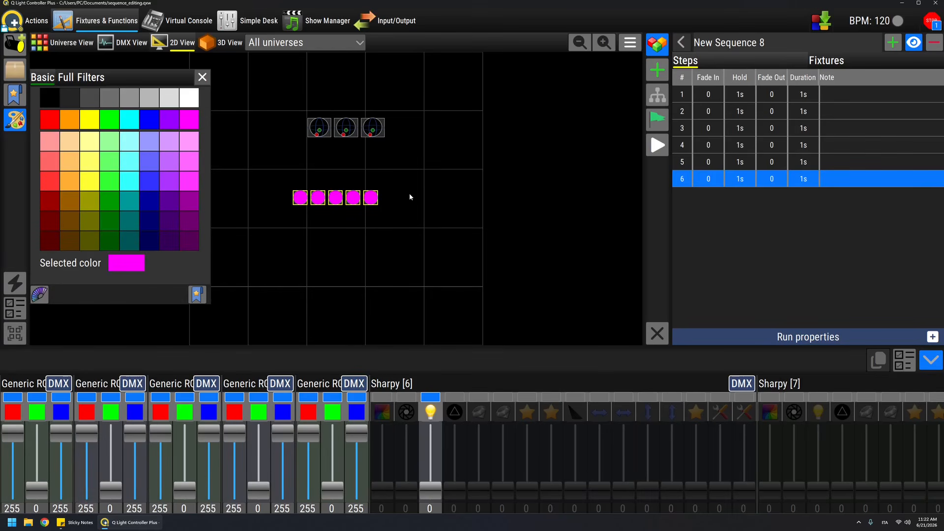
{"action": "left_click", "coordinate": [815, 234]}
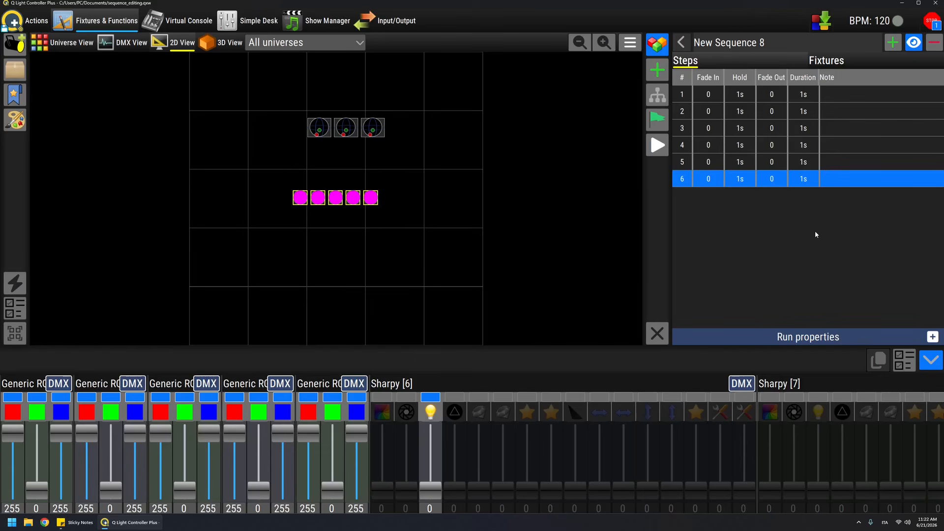
{"action": "left_click", "coordinate": [913, 42]}
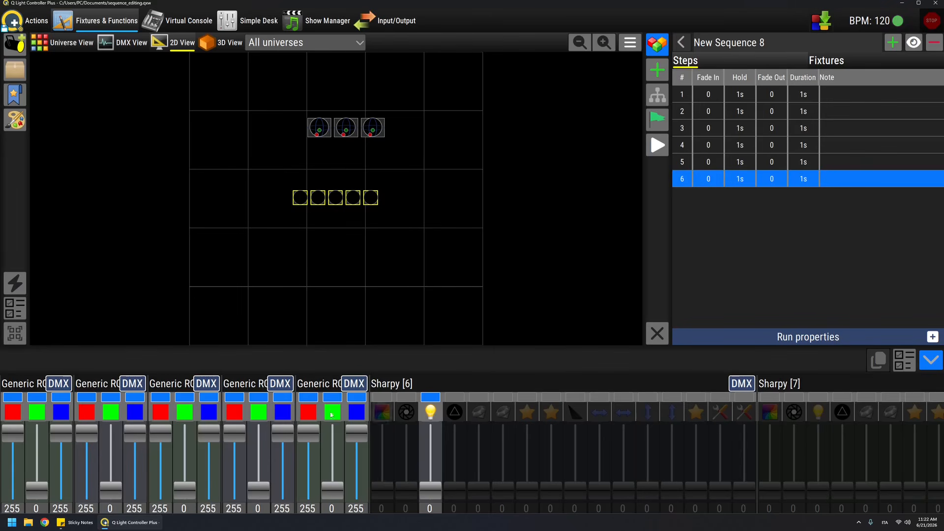
{"action": "mouse_move", "coordinate": [309, 441]}
{"action": "left_mouse_down"}
{"action": "mouse_move", "coordinate": [308, 456]}
{"action": "mouse_move", "coordinate": [308, 440]}
{"action": "left_mouse_up"}
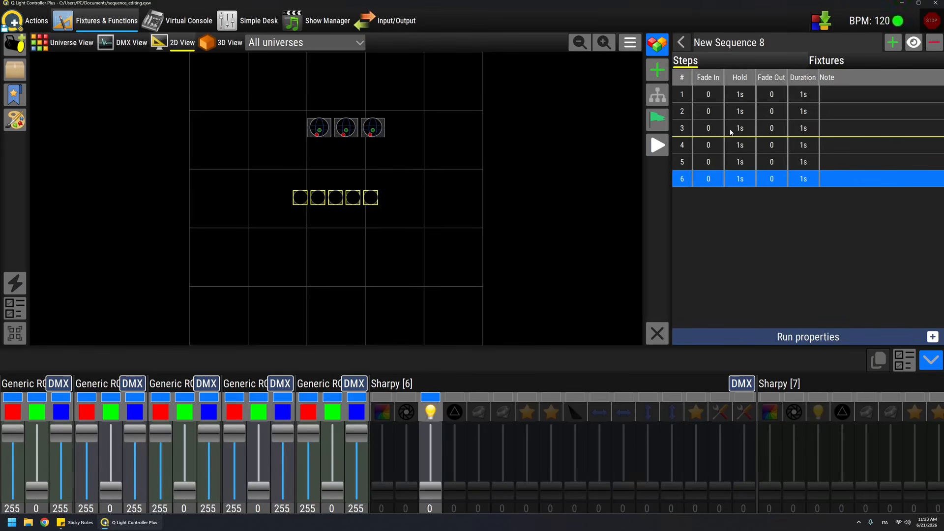
Step: Reorder the sequence by moving its second step below the fourth, and play it briefly
{"action": "left_click", "coordinate": [737, 145]}
{"action": "left_click_drag", "start_coordinate": [725, 114], "coordinate": [739, 160]}
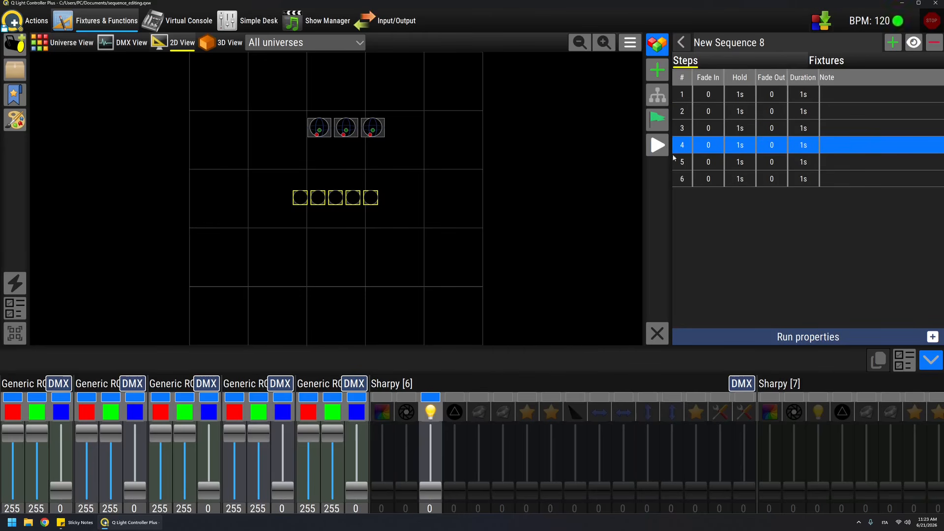
{"action": "left_click", "coordinate": [656, 146]}
{"action": "left_click", "coordinate": [656, 146]}
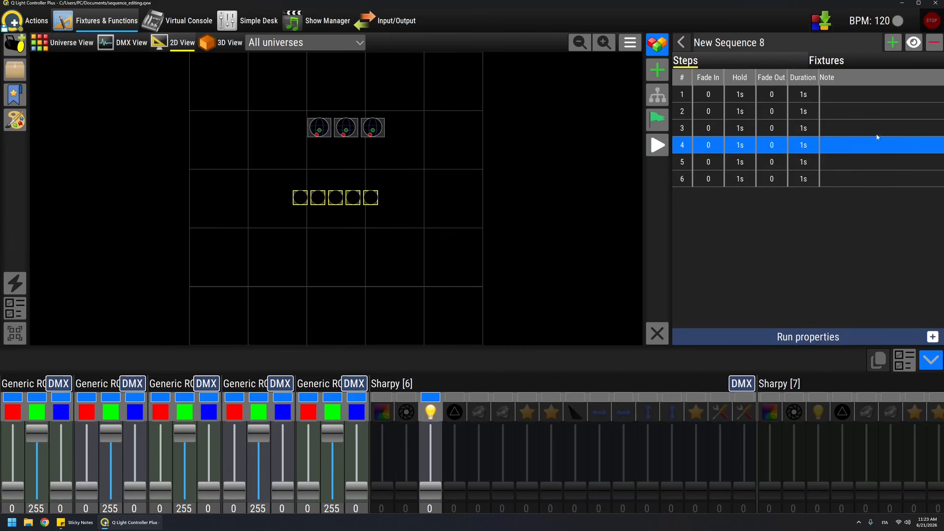
Step: Add the note "green" to the fourth sequence step and make the channel fader area slightly taller
{"action": "double_click", "coordinate": [841, 148]}
{"action": "type", "text": "green"}
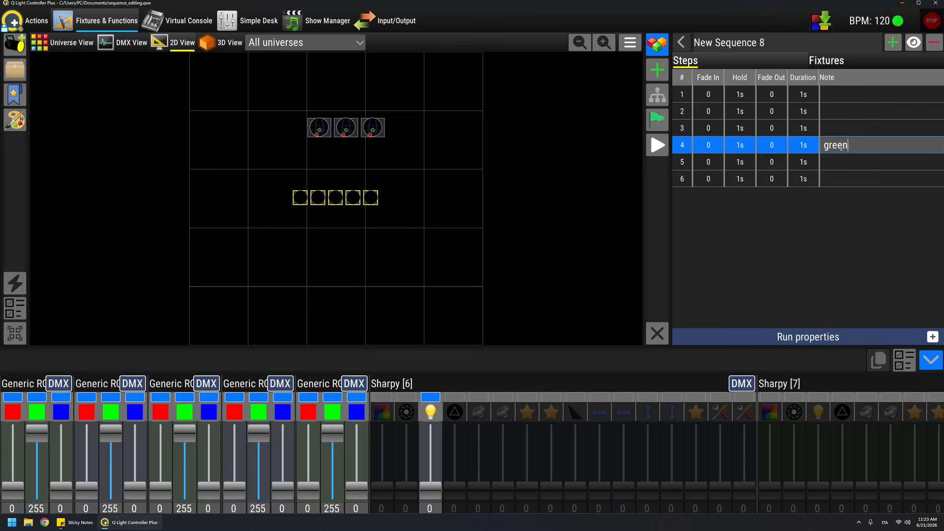
{"action": "key", "text": "Return"}
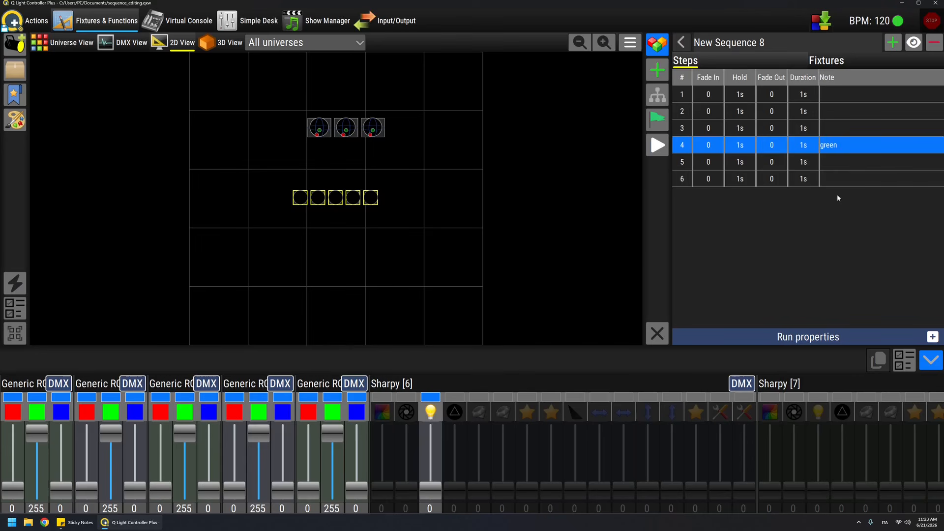
{"action": "left_click", "coordinate": [798, 216]}
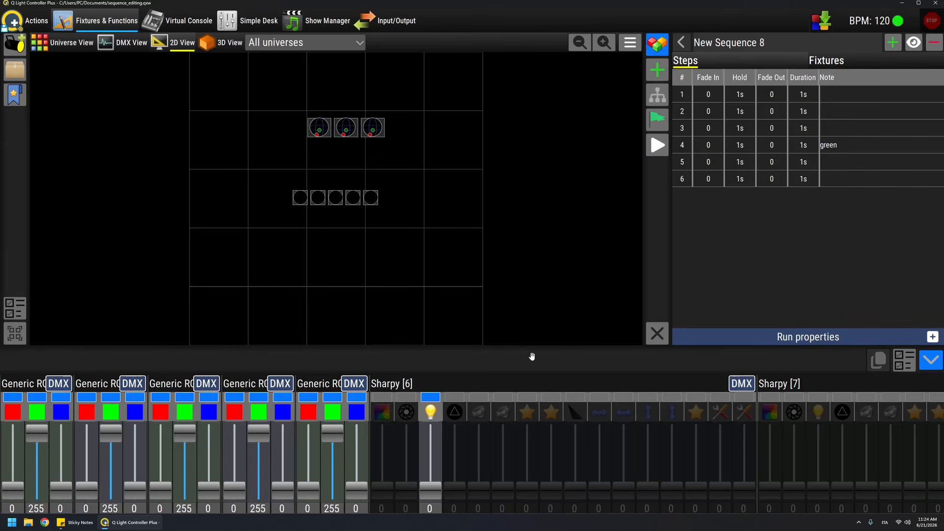
{"action": "left_click_drag", "start_coordinate": [514, 362], "coordinate": [514, 347]}
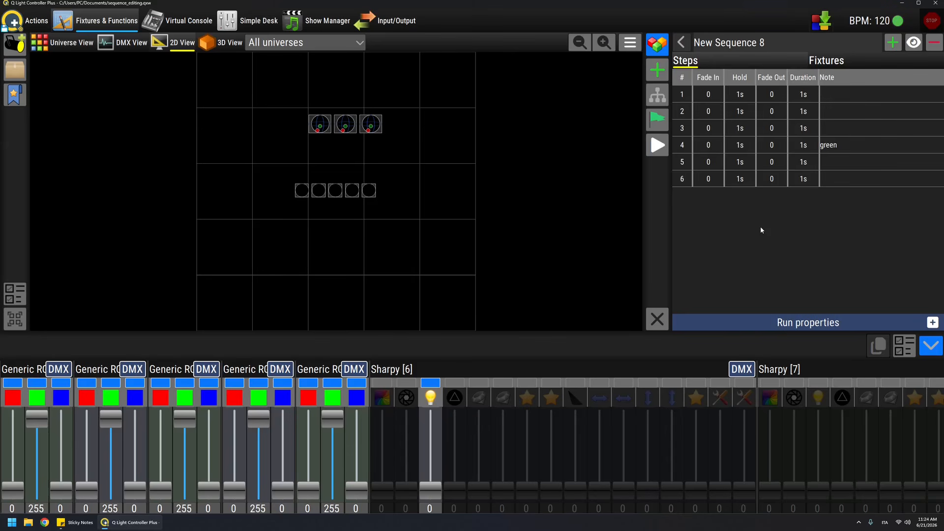
Step: Compare the step lists of New Chaser 6 and New Sequence 8, and return to the function list
{"action": "left_click", "coordinate": [680, 43]}
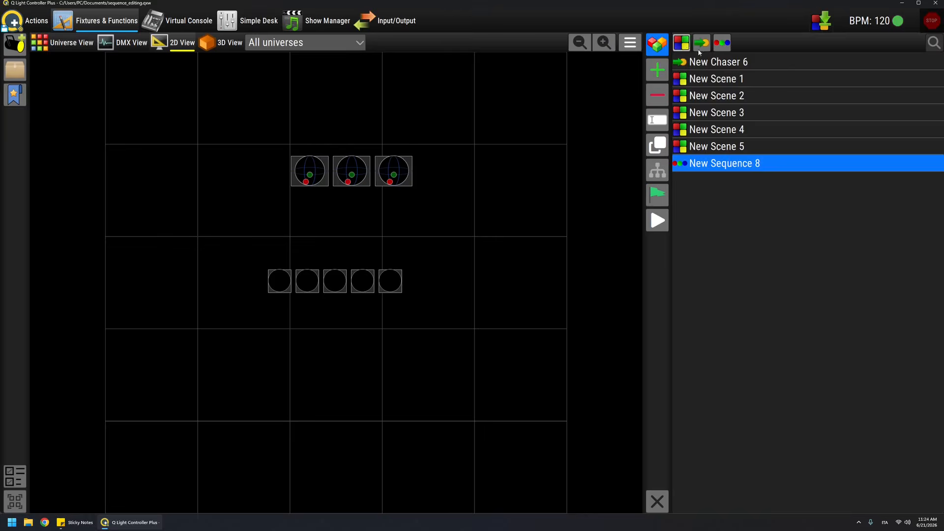
{"action": "double_click", "coordinate": [719, 64]}
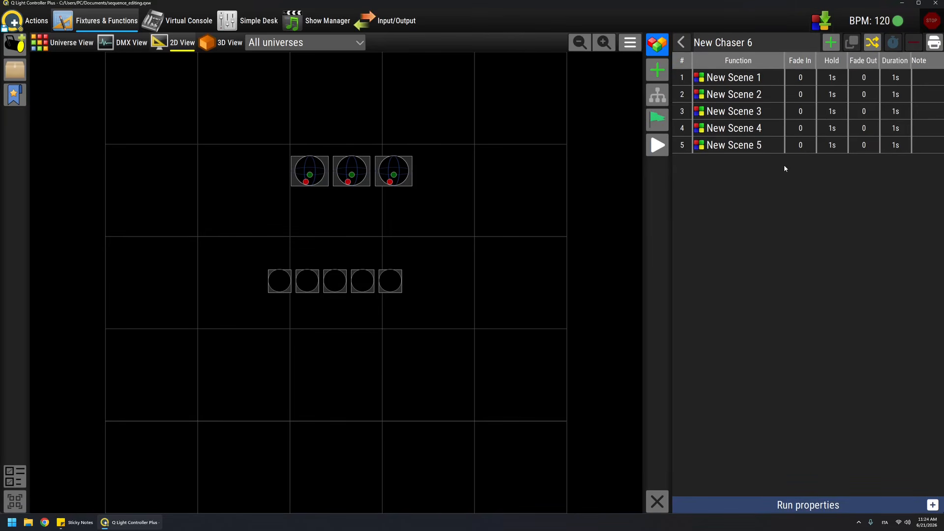
{"action": "left_click", "coordinate": [680, 42]}
{"action": "double_click", "coordinate": [714, 164]}
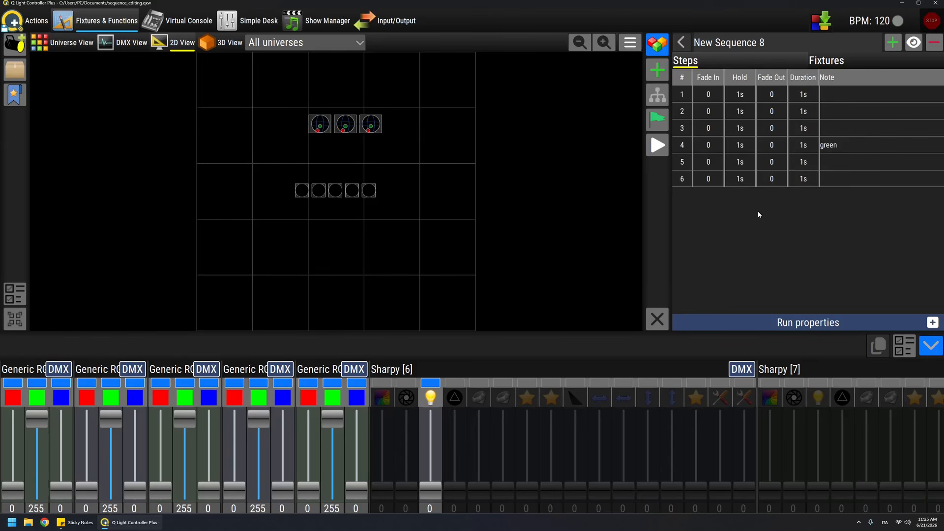
{"action": "left_click", "coordinate": [681, 43]}
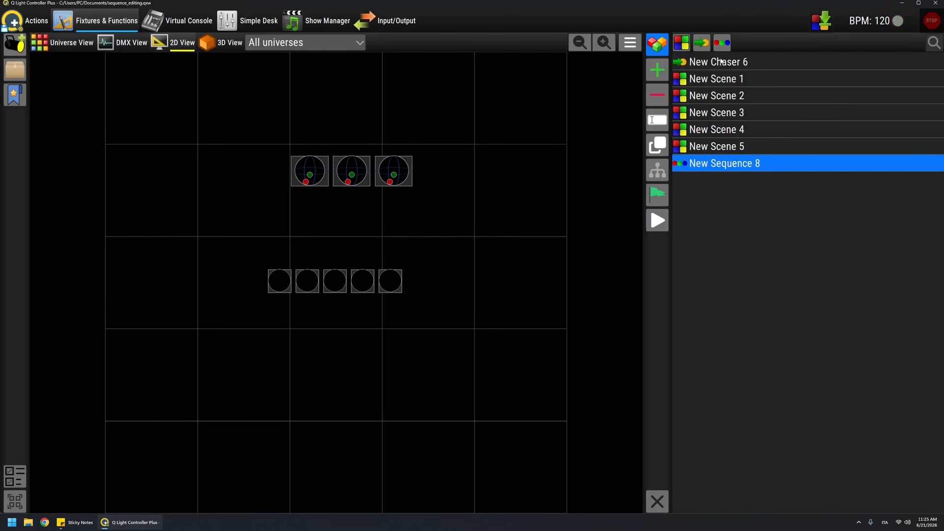
{"action": "double_click", "coordinate": [729, 165]}
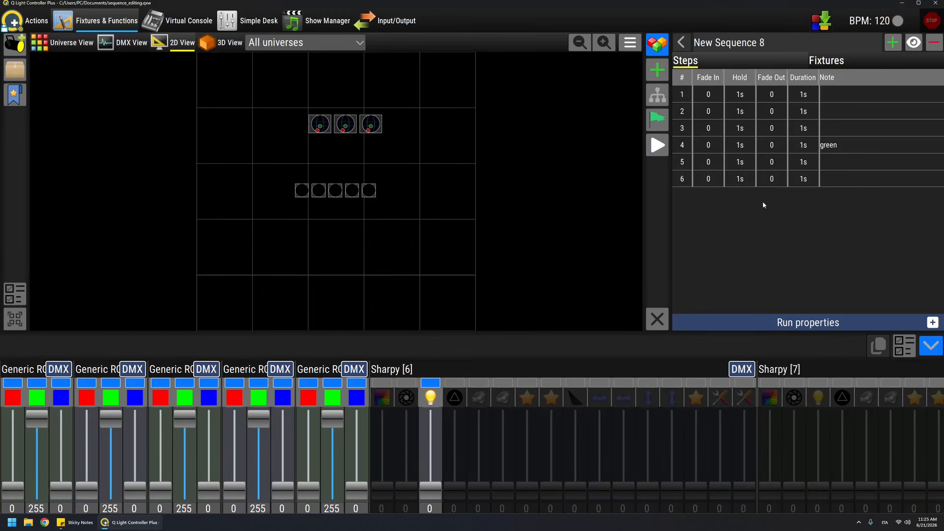
{"action": "left_click", "coordinate": [683, 41]}
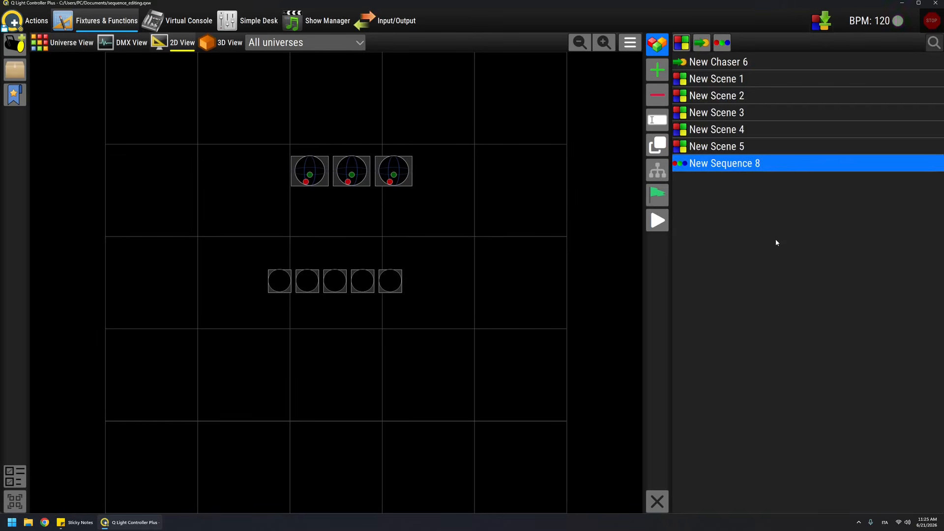